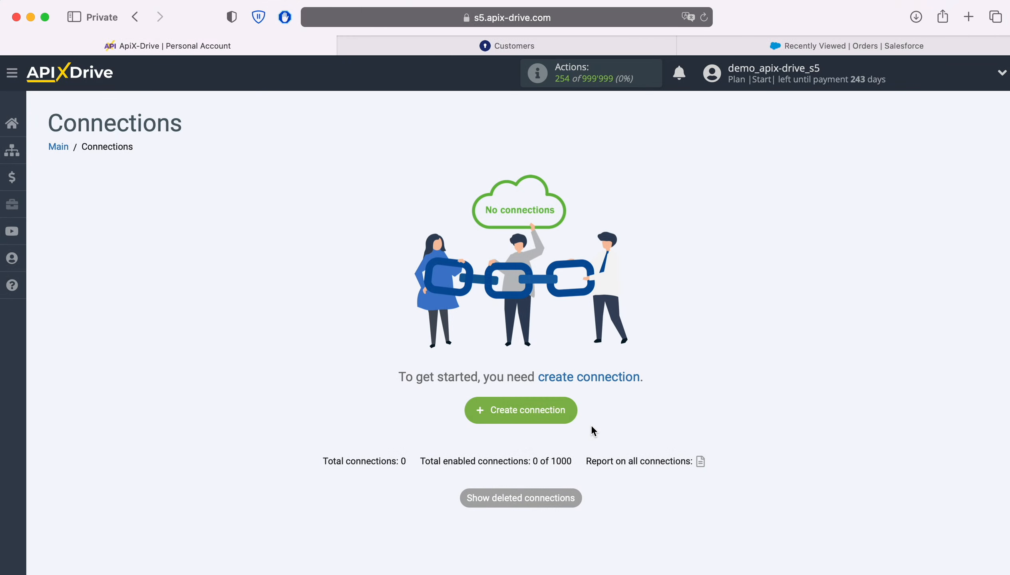
Create a new connection and set KeyCRM as its data source system
click(572, 408)
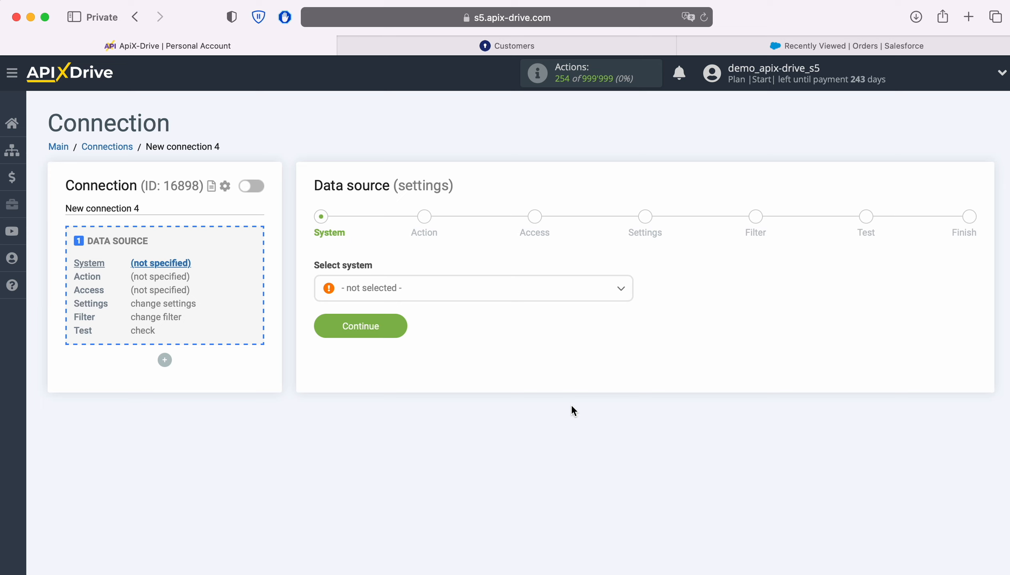
click(476, 300)
scroll(540, 427, down, 3)
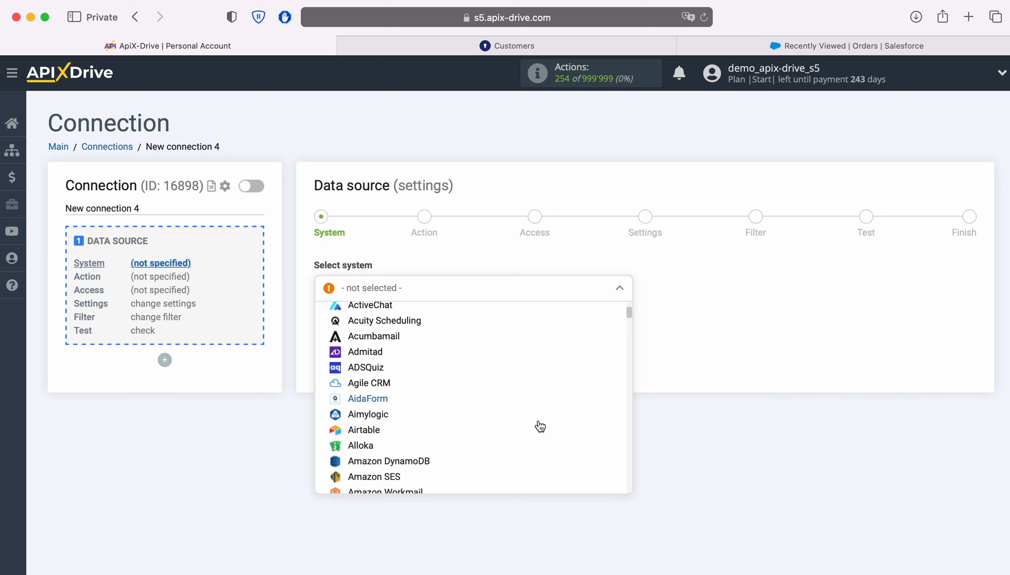
scroll(540, 426, down, 15)
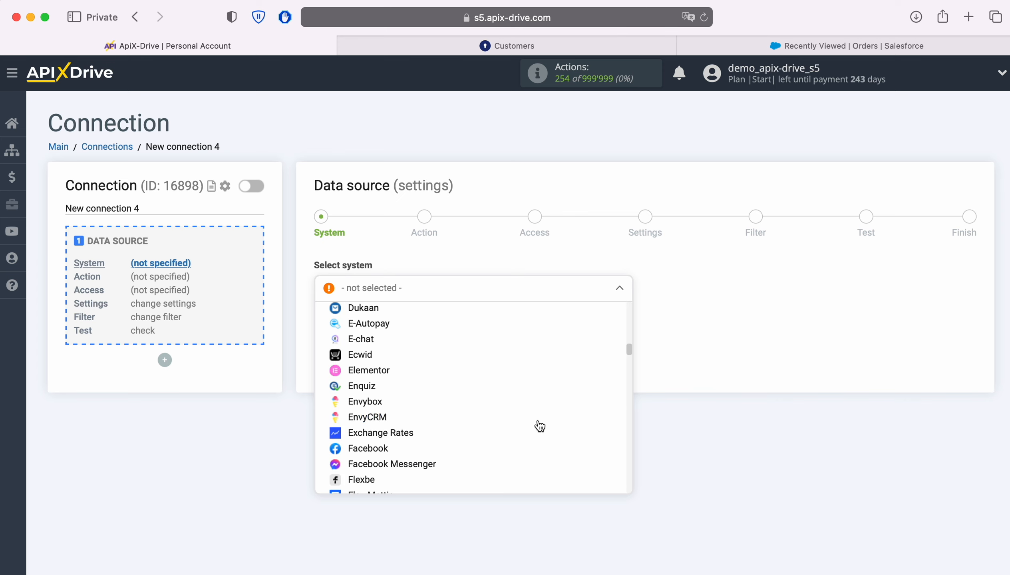
scroll(540, 427, down, 15)
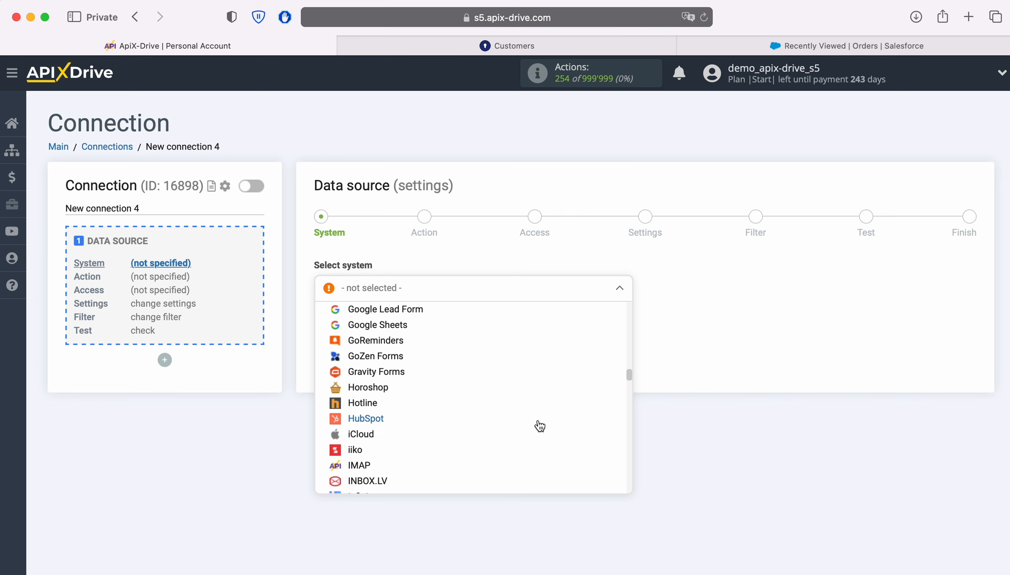
scroll(539, 426, down, 10)
click(400, 411)
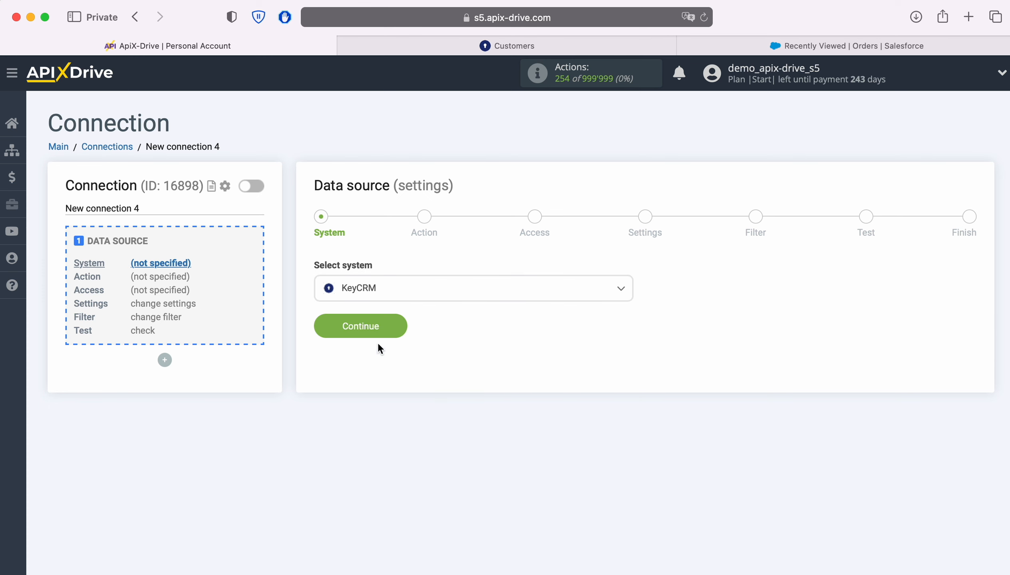
click(380, 336)
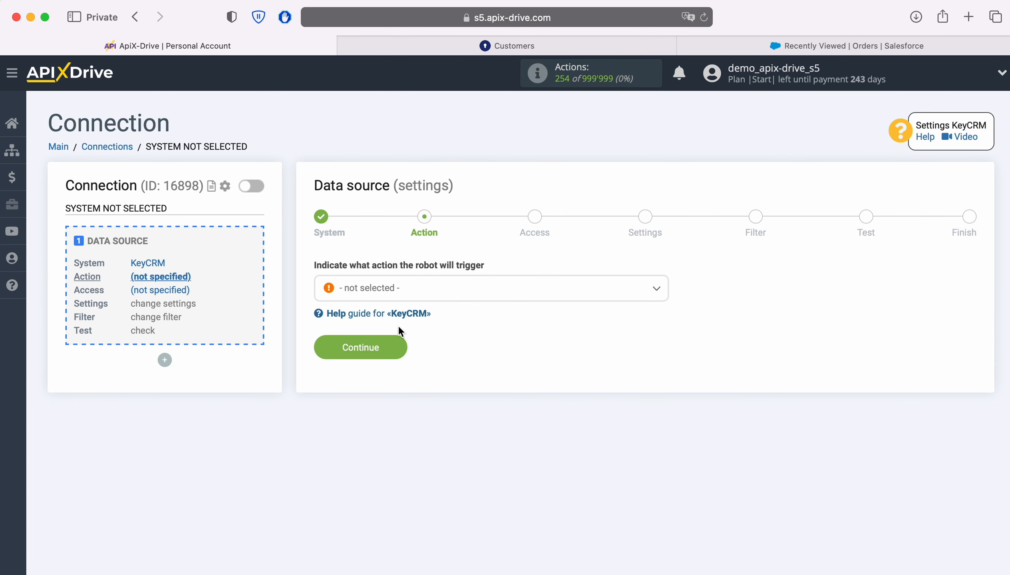
Set the data source action to Get CUSTOMERS (new) and proceed to the access stage
click(512, 296)
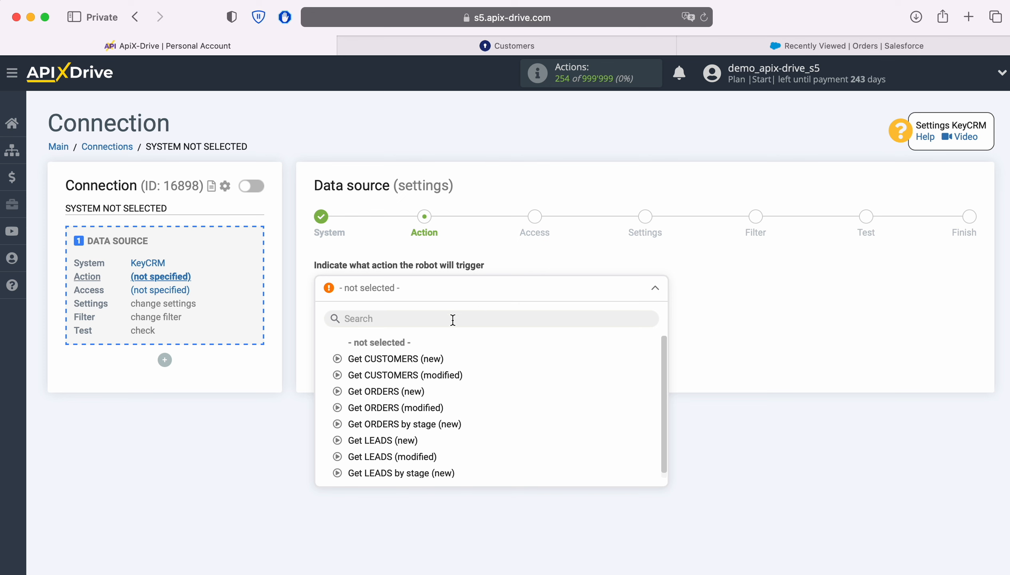
click(411, 358)
click(402, 347)
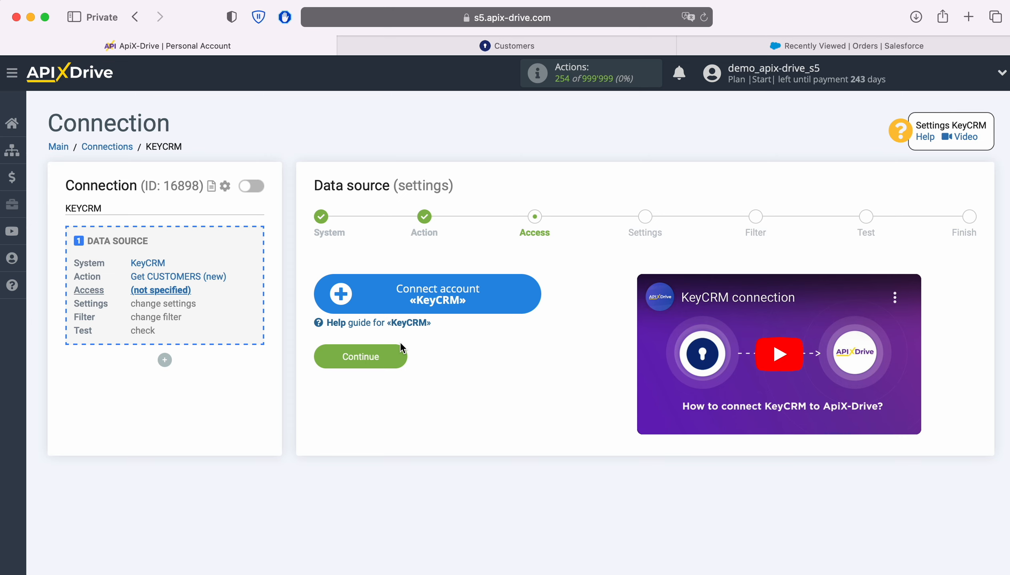
Start connecting a KeyCRM account, then switch to KeyCRM and copy the API key from its general settings
click(531, 294)
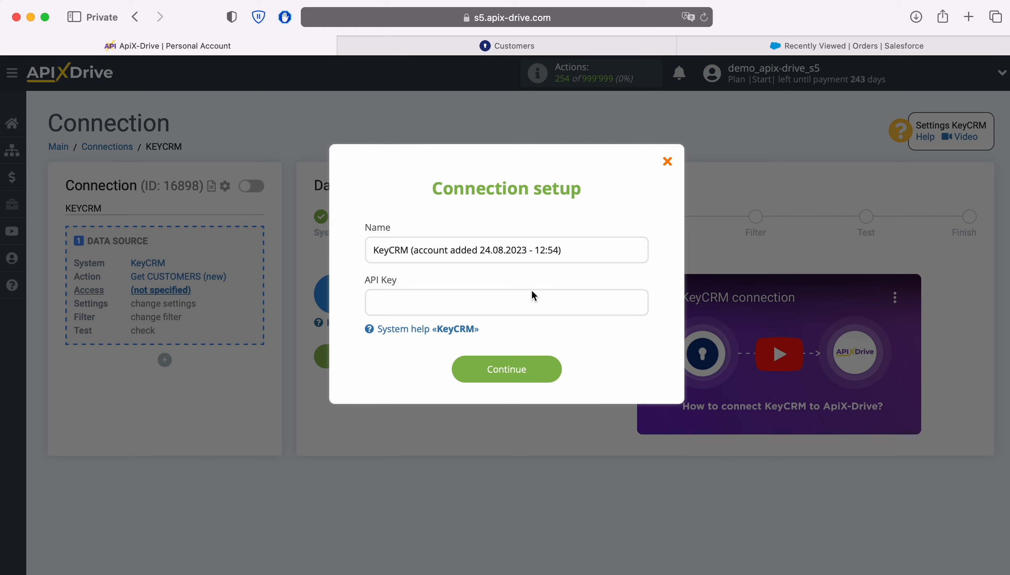
click(481, 45)
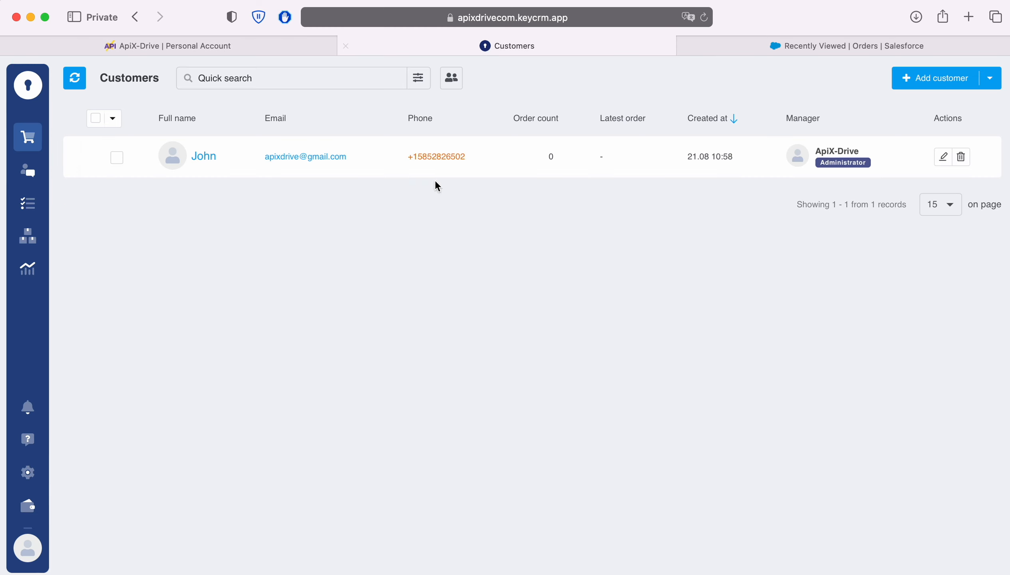
click(35, 475)
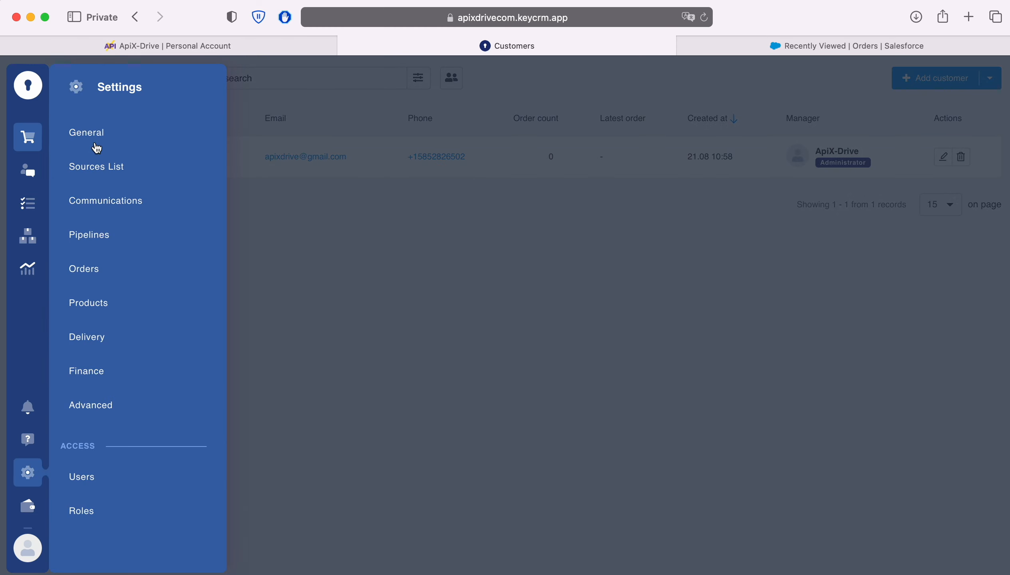
click(94, 135)
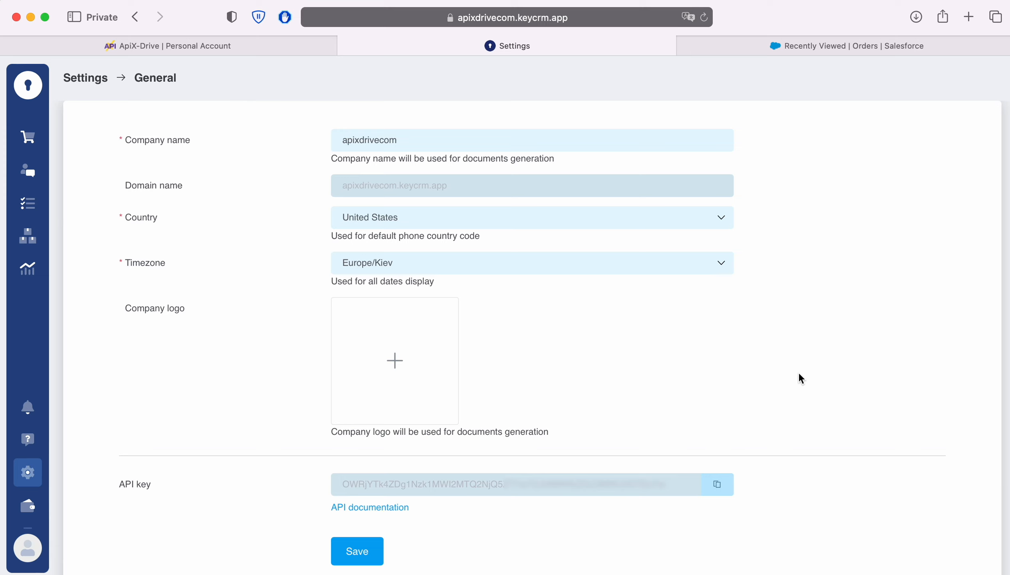
click(720, 486)
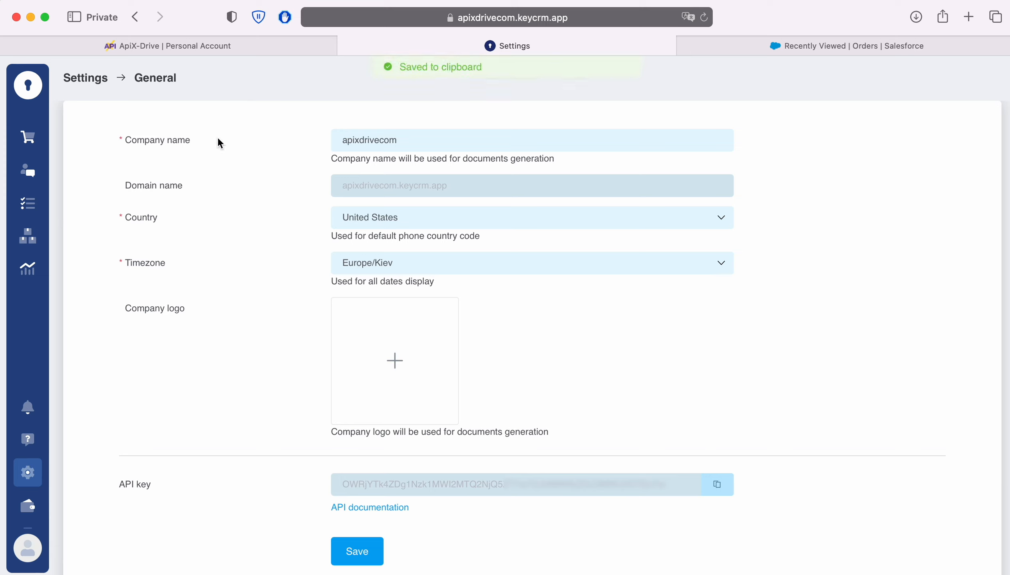
Return to ApiX-Drive, paste the API key into the KeyCRM connection setup and save the account
click(163, 48)
right_click(383, 300)
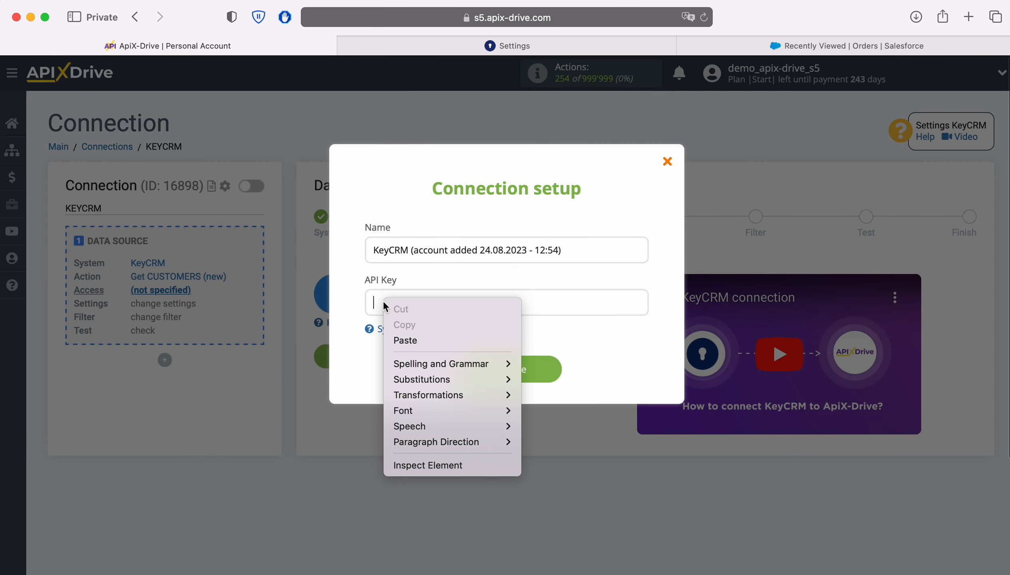
click(416, 343)
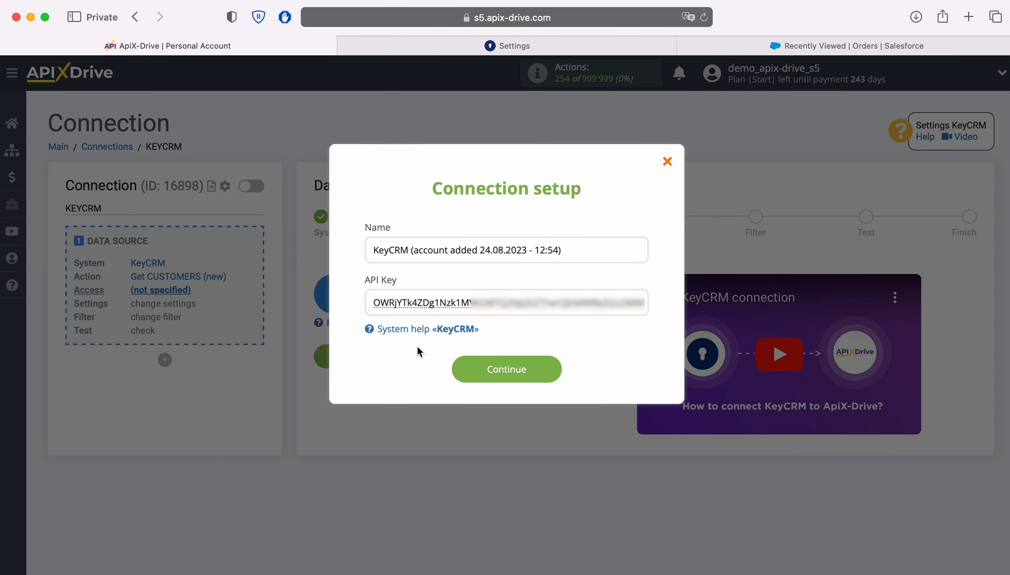
click(551, 362)
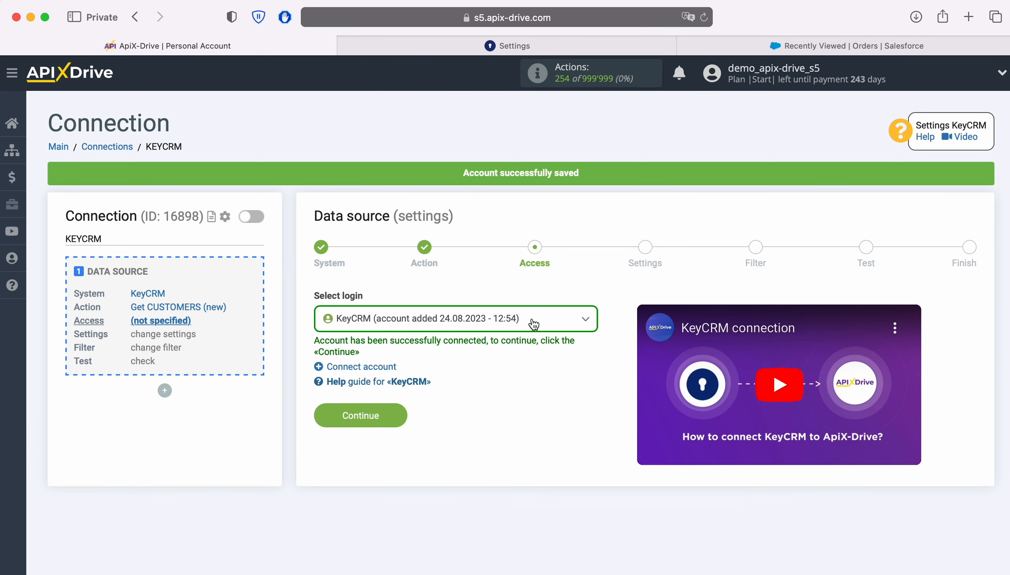
Select the newly connected KeyCRM account as the data source login and proceed to the settings stage
click(533, 320)
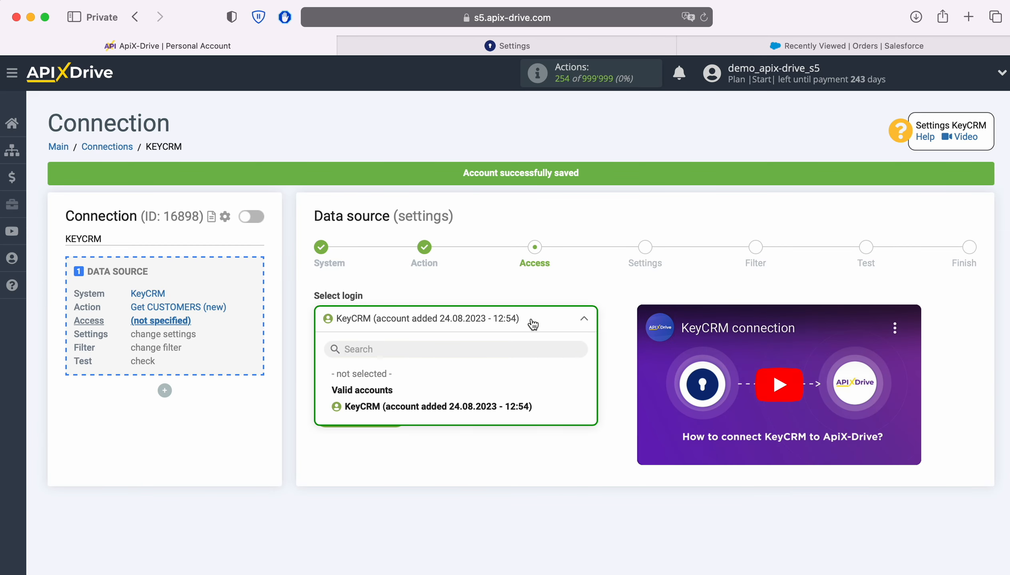
click(525, 407)
click(402, 413)
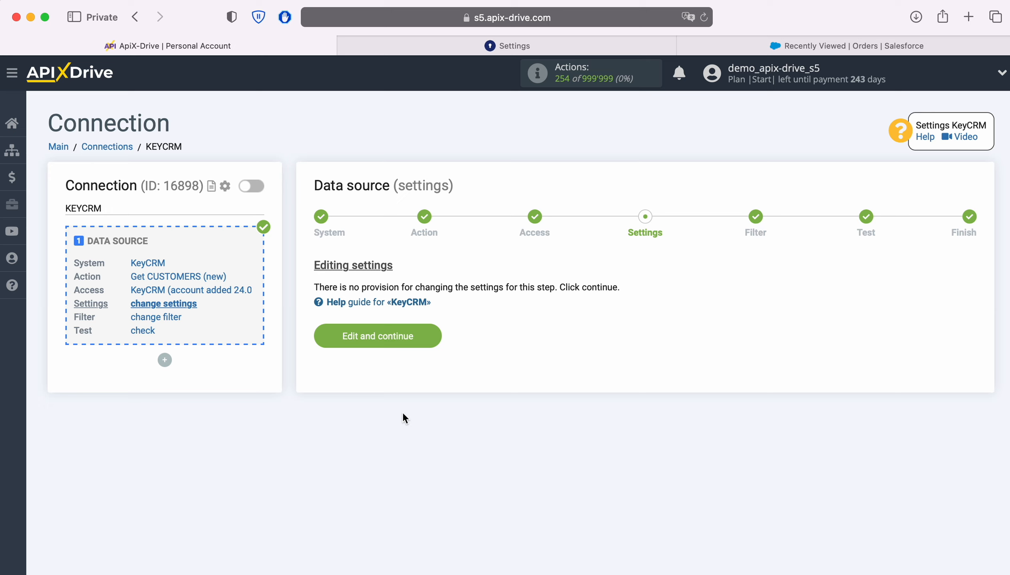
Complete the data source setup with default settings, no filter conditions and the loaded test customer data
click(430, 339)
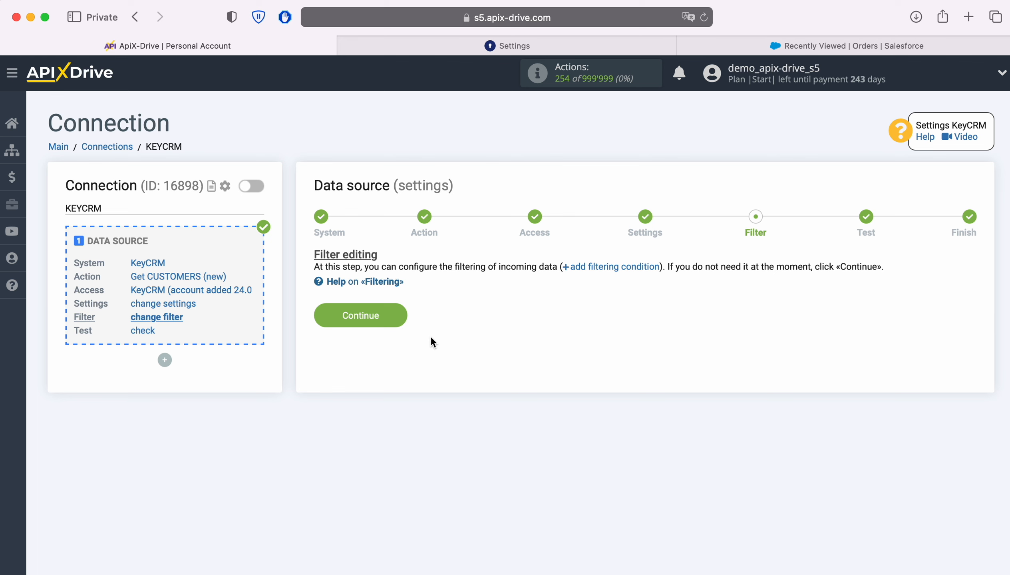
click(396, 317)
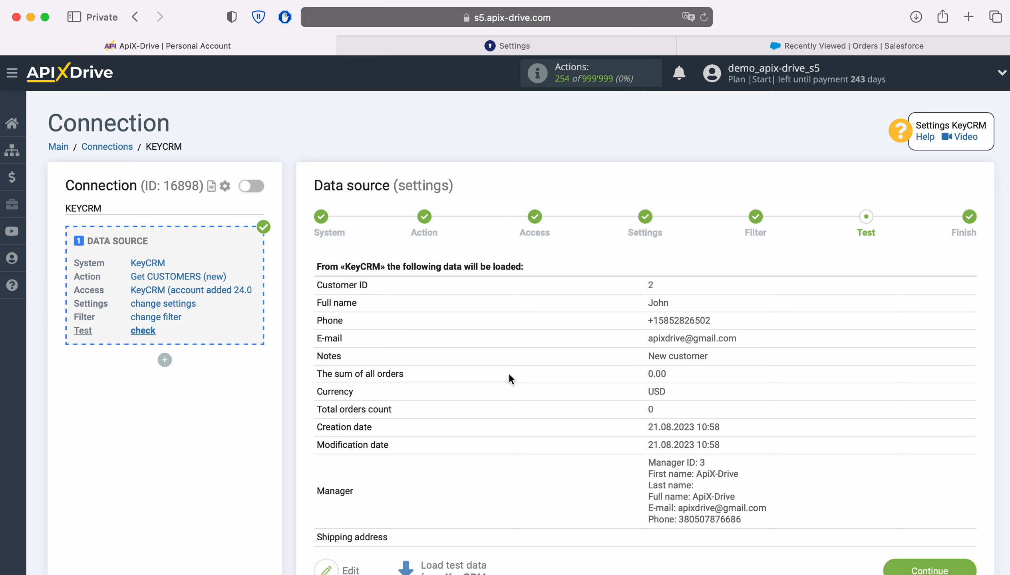
scroll(888, 378, down, 1)
click(964, 549)
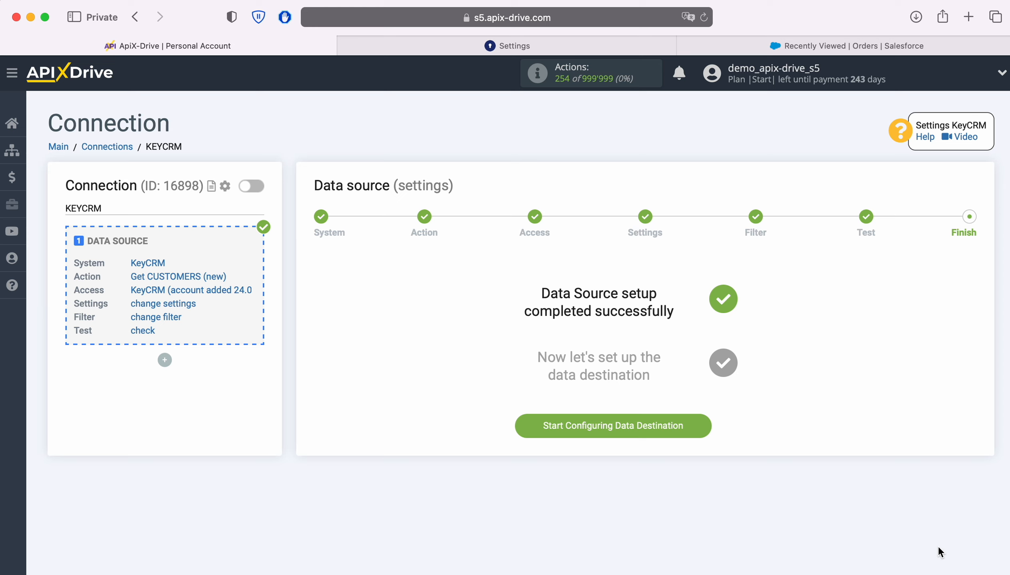
Start configuring the data destination and set its system to Salesforce CRM
click(702, 427)
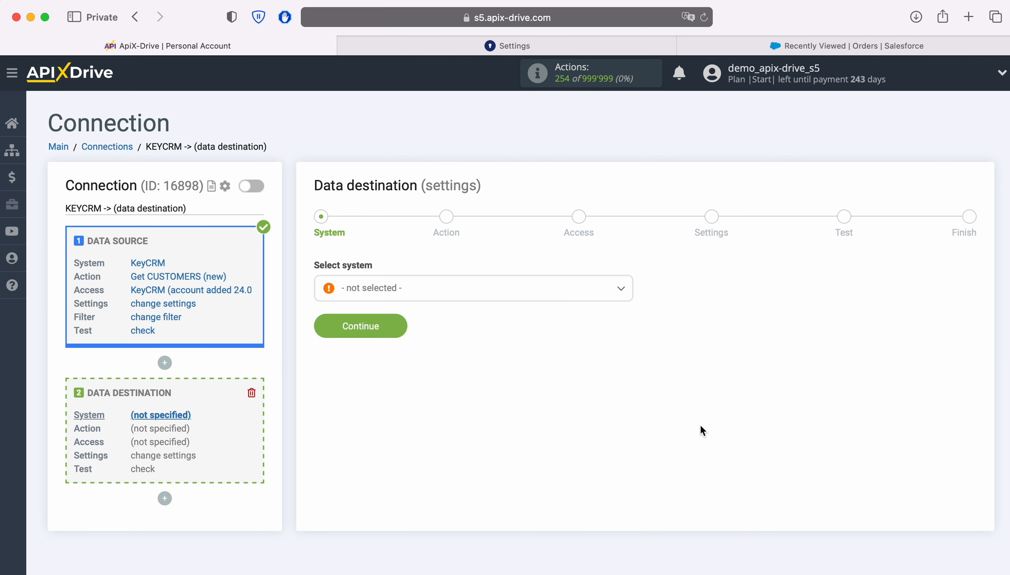
click(480, 296)
scroll(541, 424, down, 10)
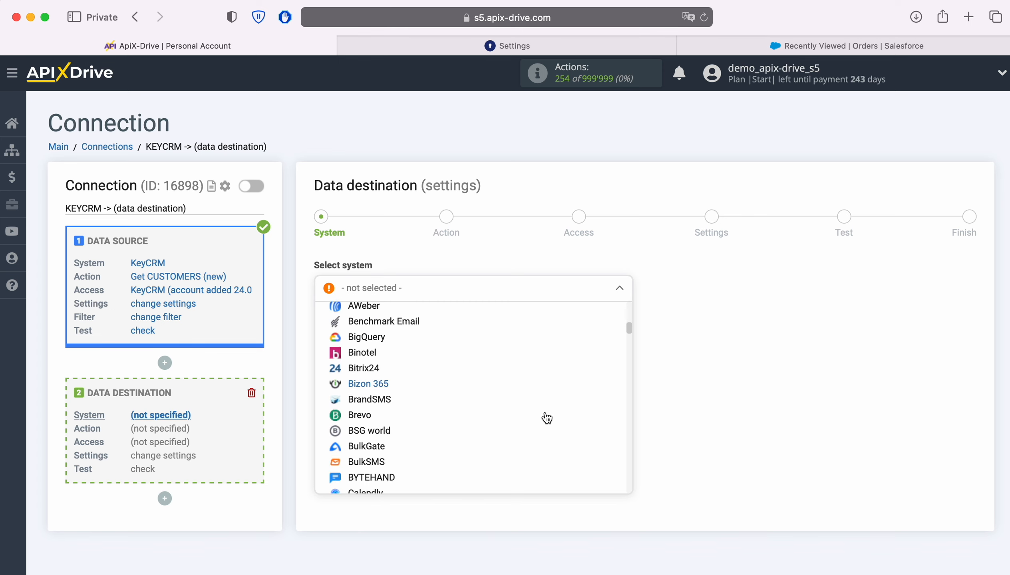
scroll(546, 418, down, 15)
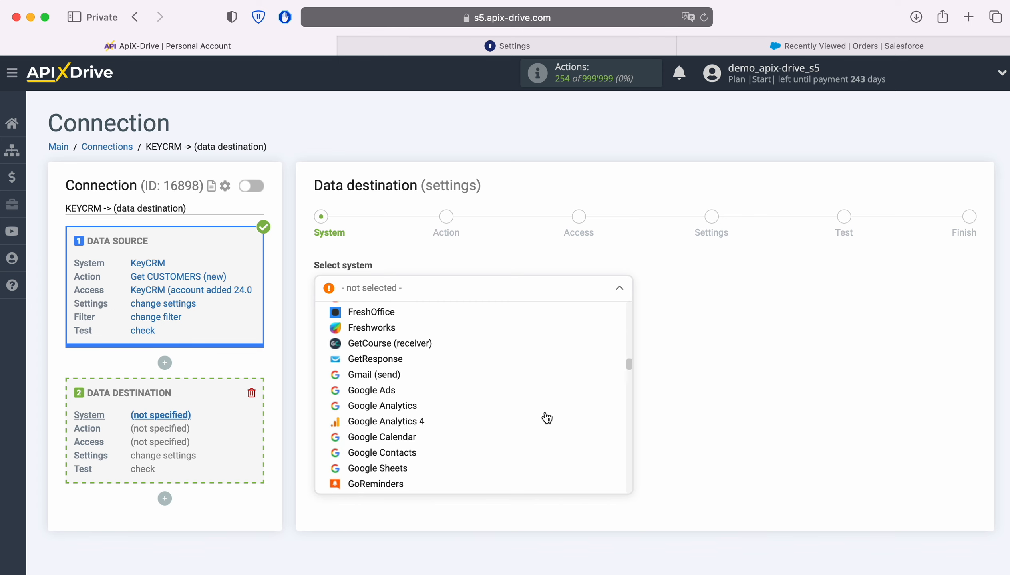
scroll(547, 418, down, 15)
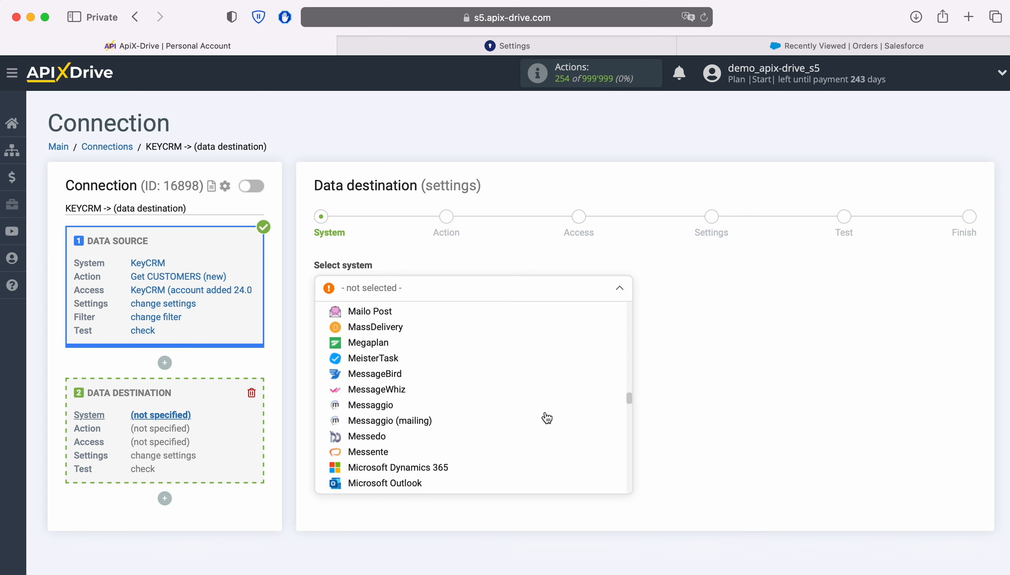
scroll(546, 418, down, 15)
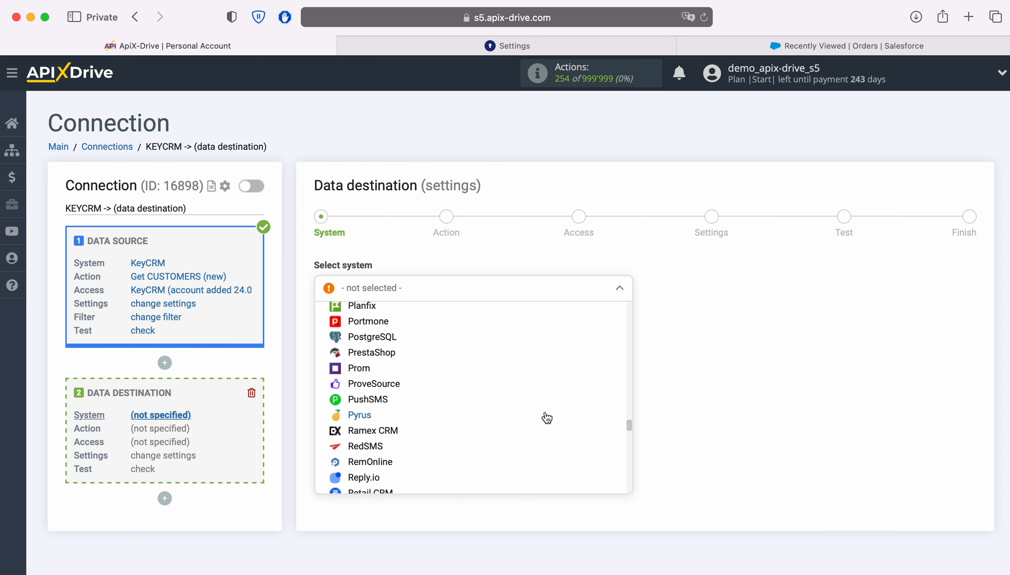
scroll(545, 416, down, 5)
click(376, 390)
click(396, 325)
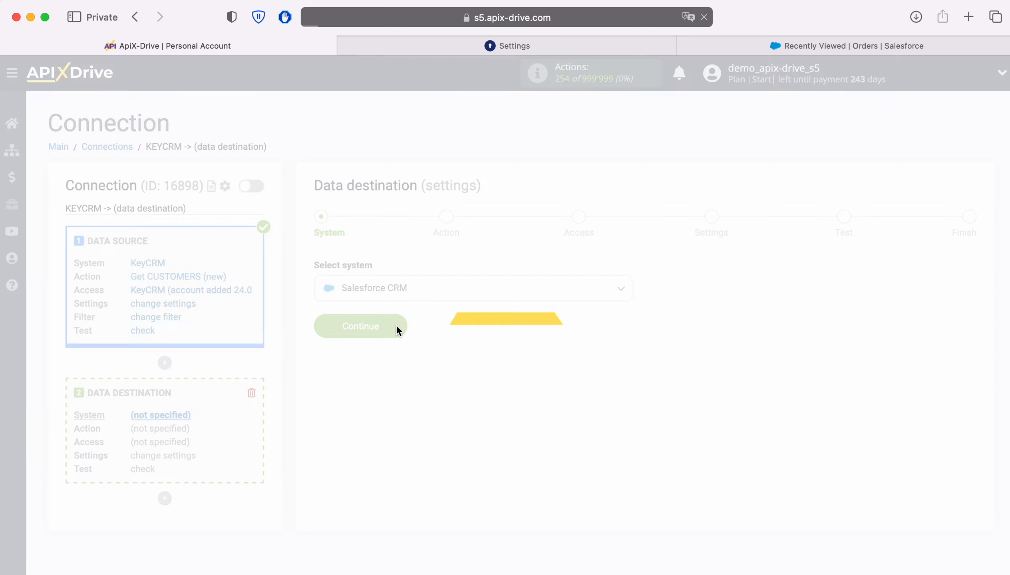
Set the data destination action to Create ORDER and proceed to the access stage
click(518, 295)
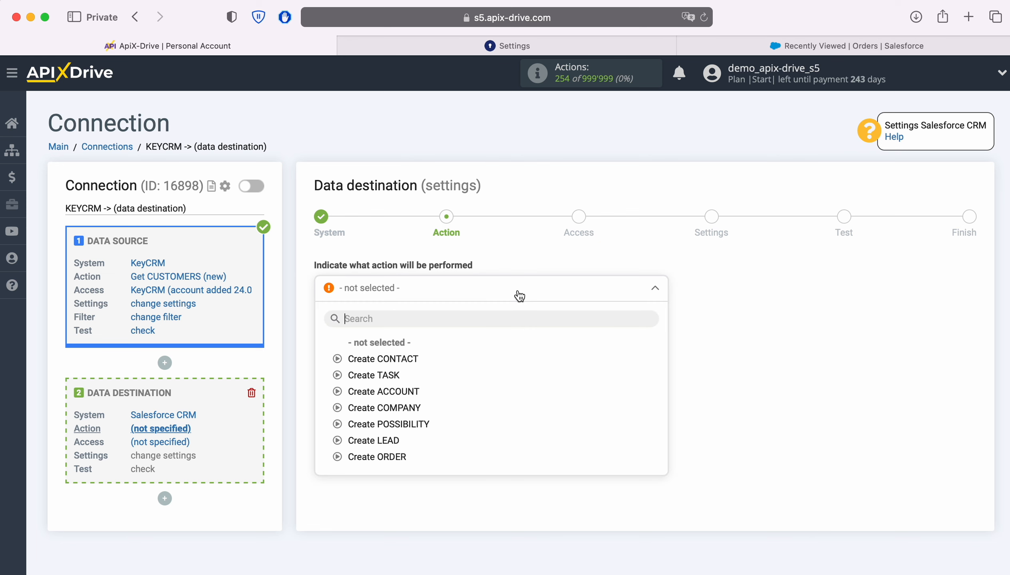
click(398, 458)
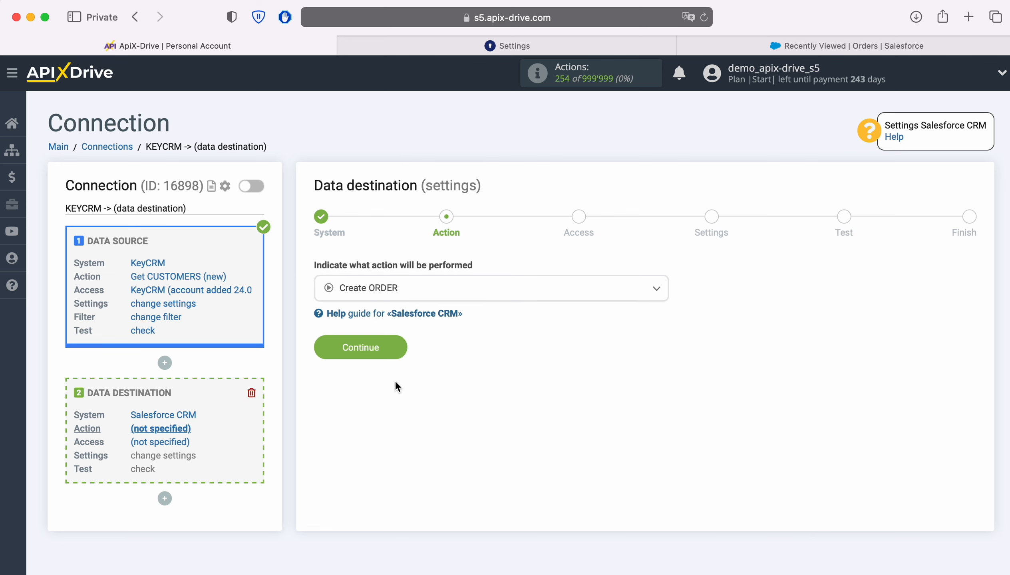
click(398, 351)
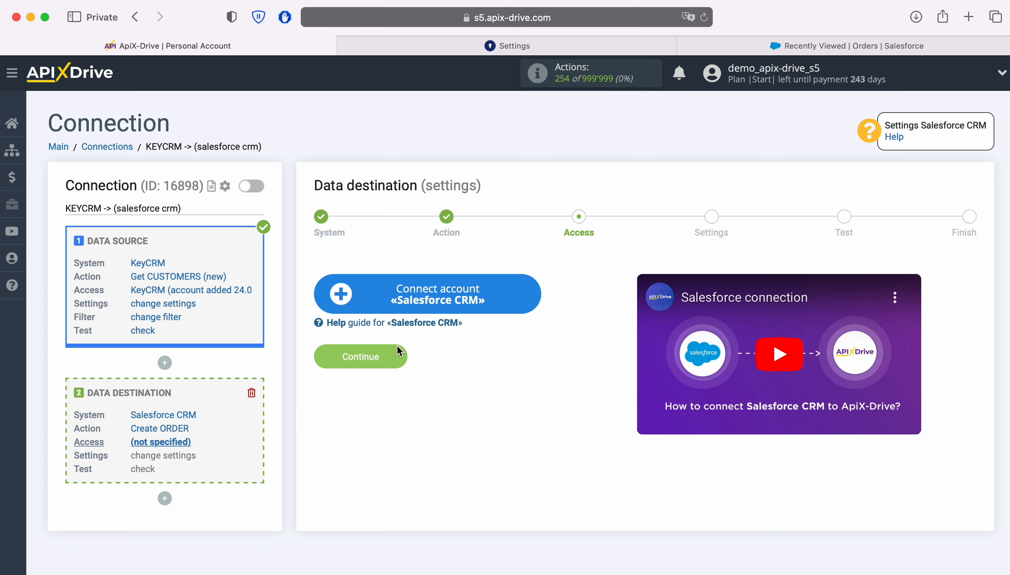
Connect a Salesforce CRM account by logging in with the account username and password
click(533, 299)
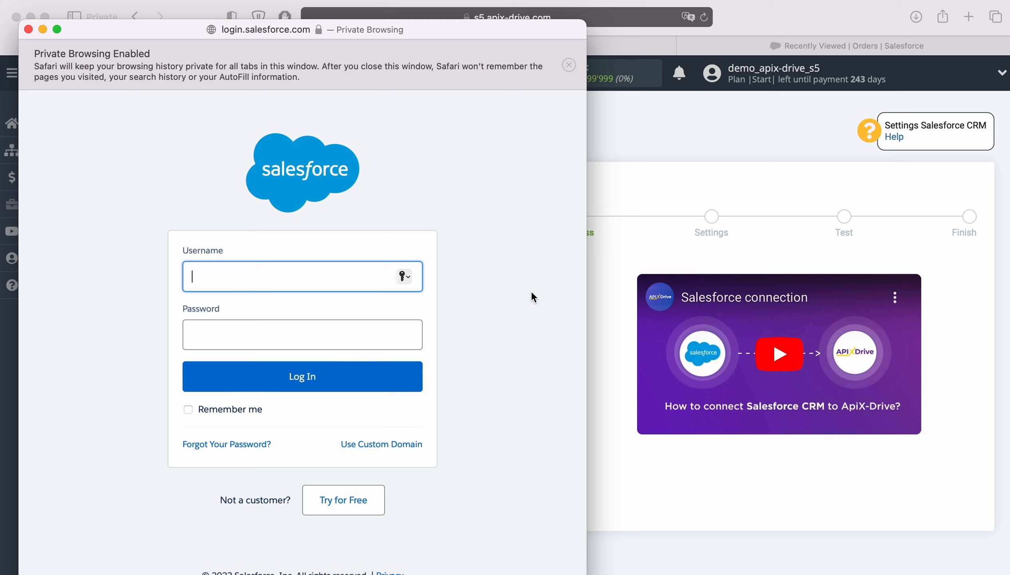
right_click(268, 277)
click(291, 312)
key(Tab)
text(•••••••••••••)
click(320, 379)
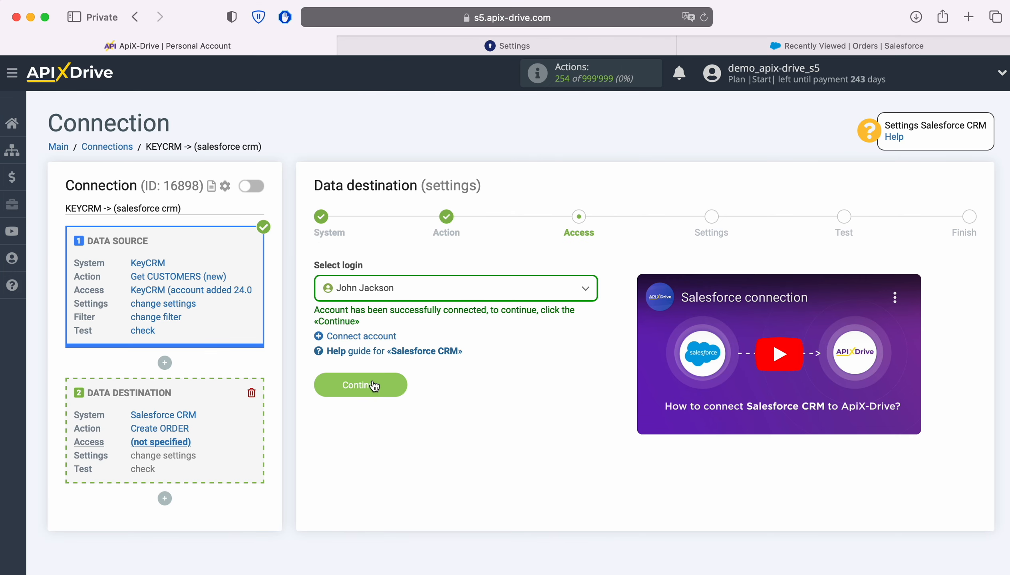
Select the connected Salesforce account as the data destination login and proceed to the order field settings
click(517, 293)
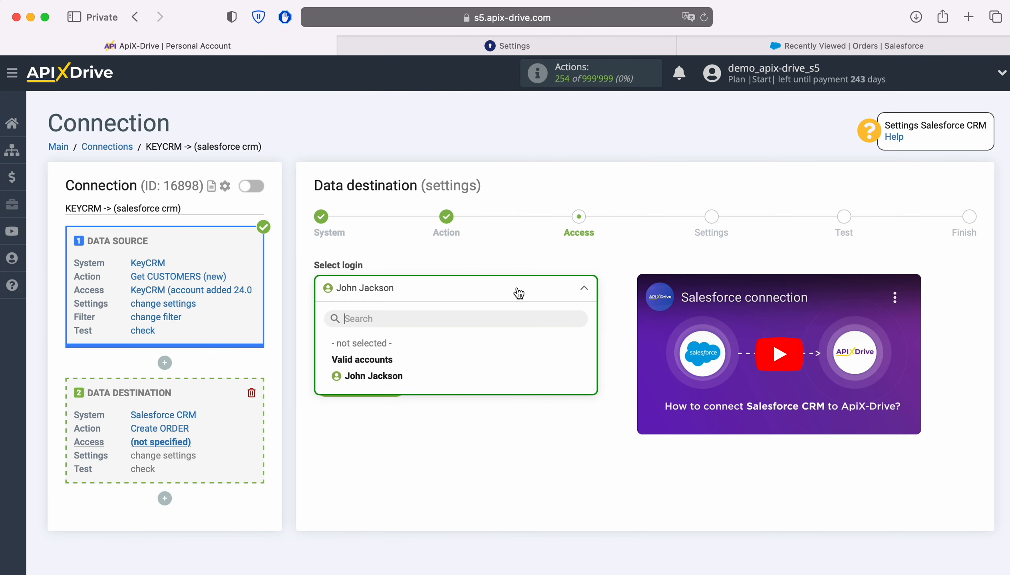
click(411, 377)
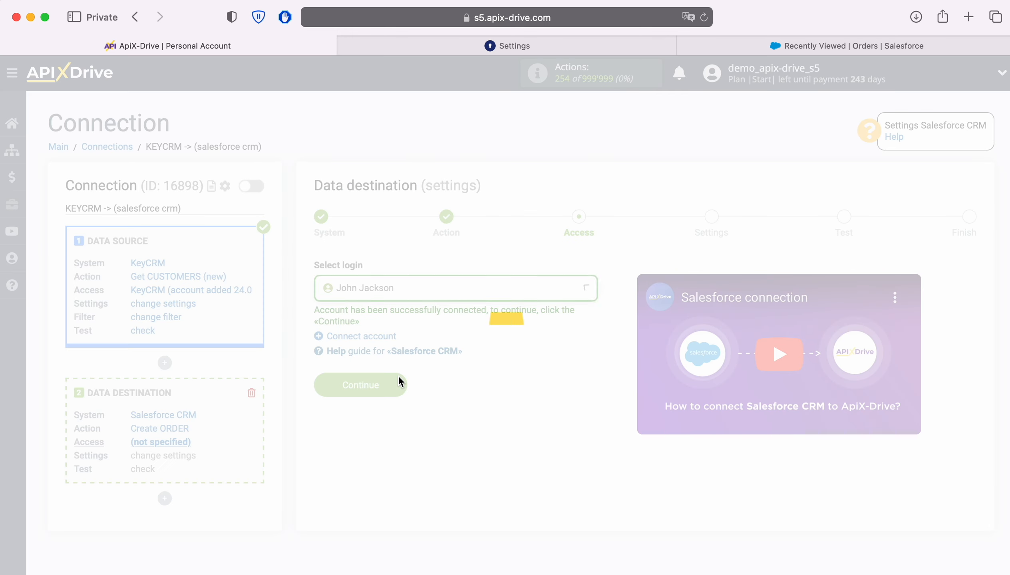
click(398, 378)
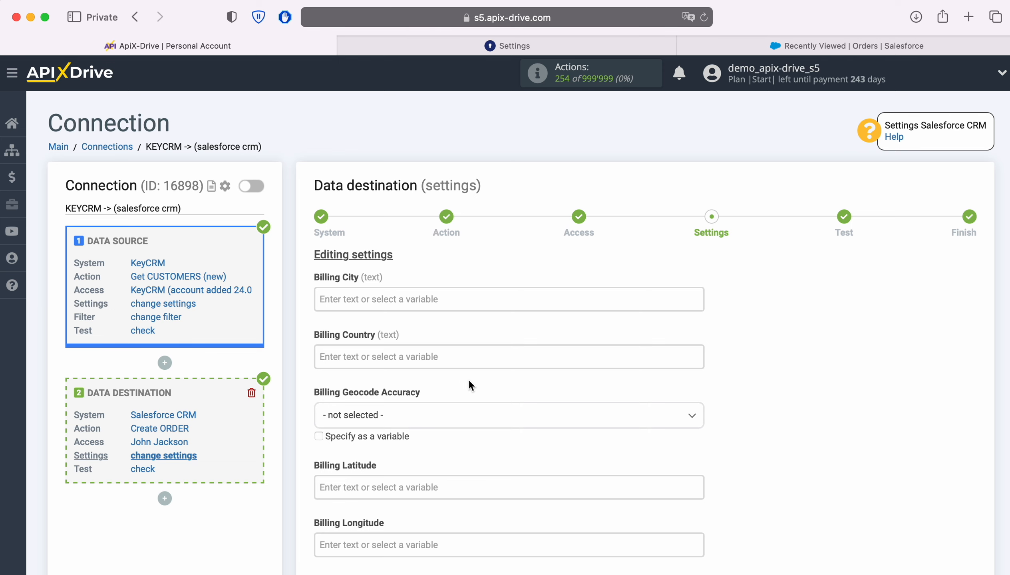
Begin the order Description with the label Name followed by the KeyCRM Full name variable
scroll(520, 379, down, 5)
scroll(520, 379, down, 10)
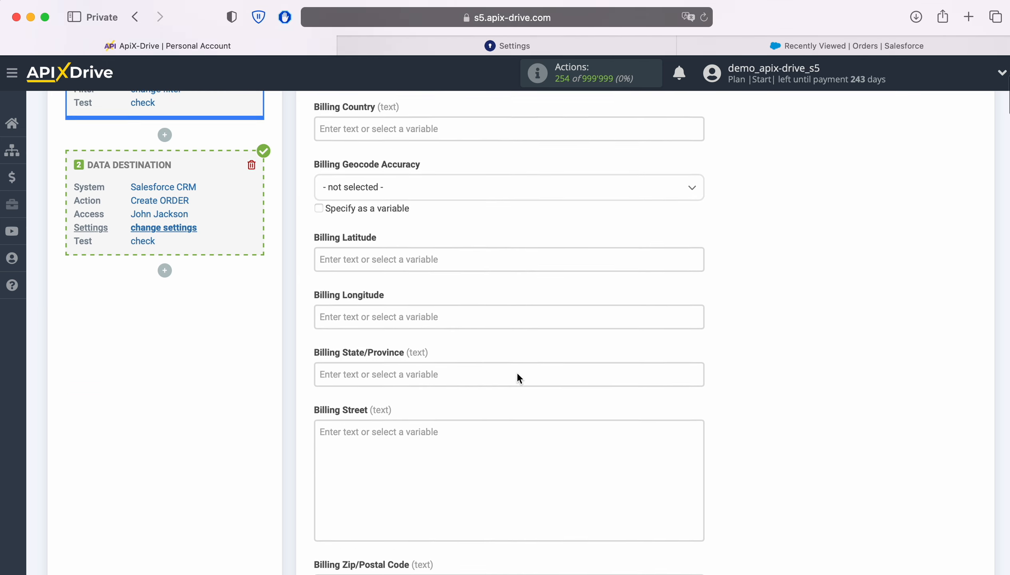
scroll(517, 375, down, 6)
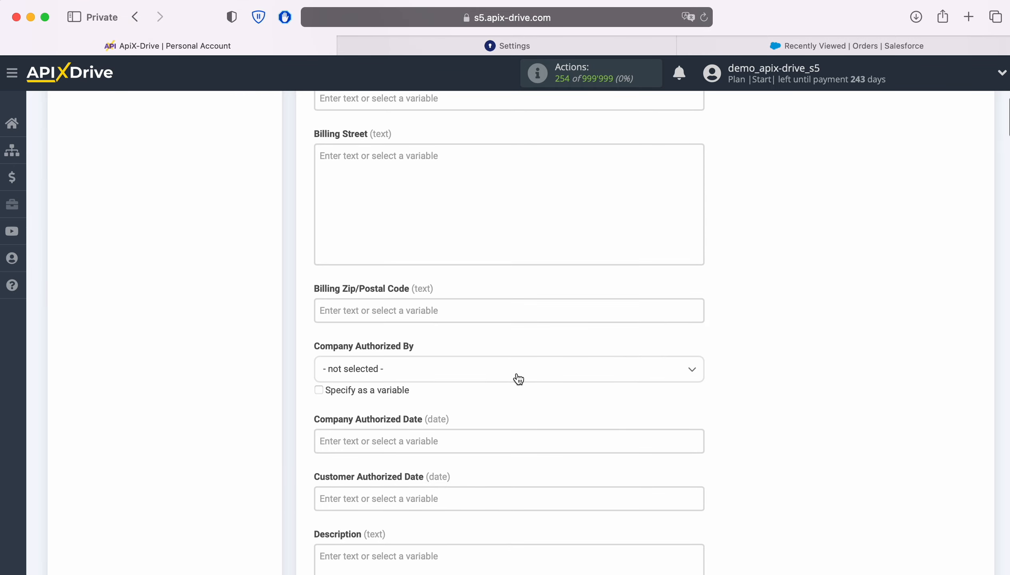
scroll(517, 377, down, 4)
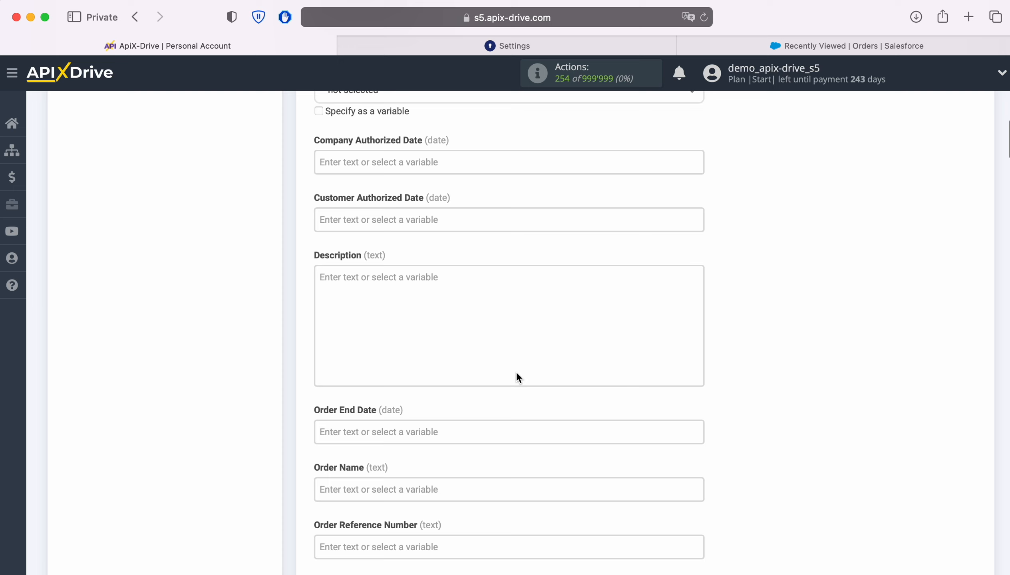
click(354, 295)
scroll(400, 385, down, 4)
scroll(575, 421, down, 2)
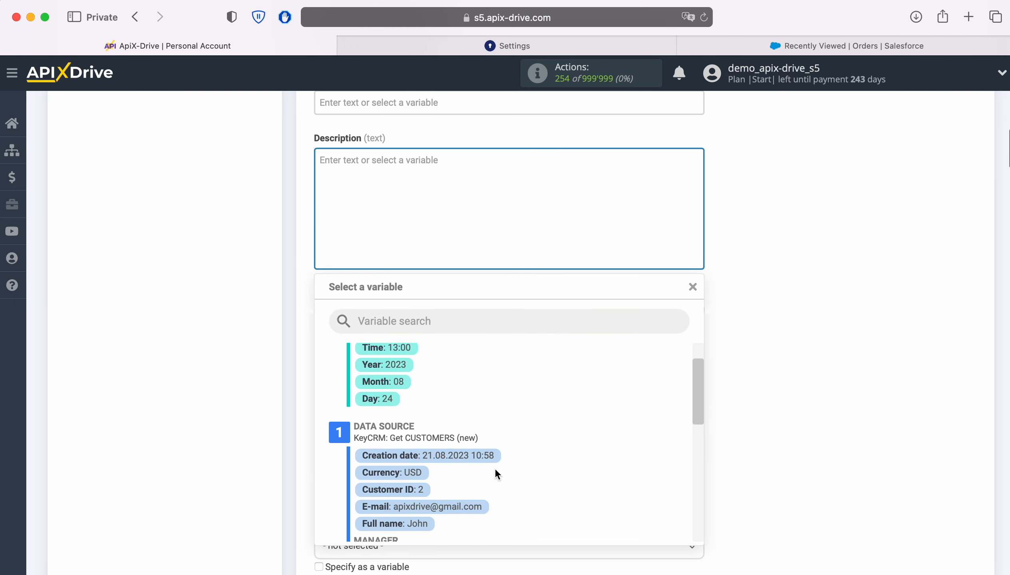
click(421, 524)
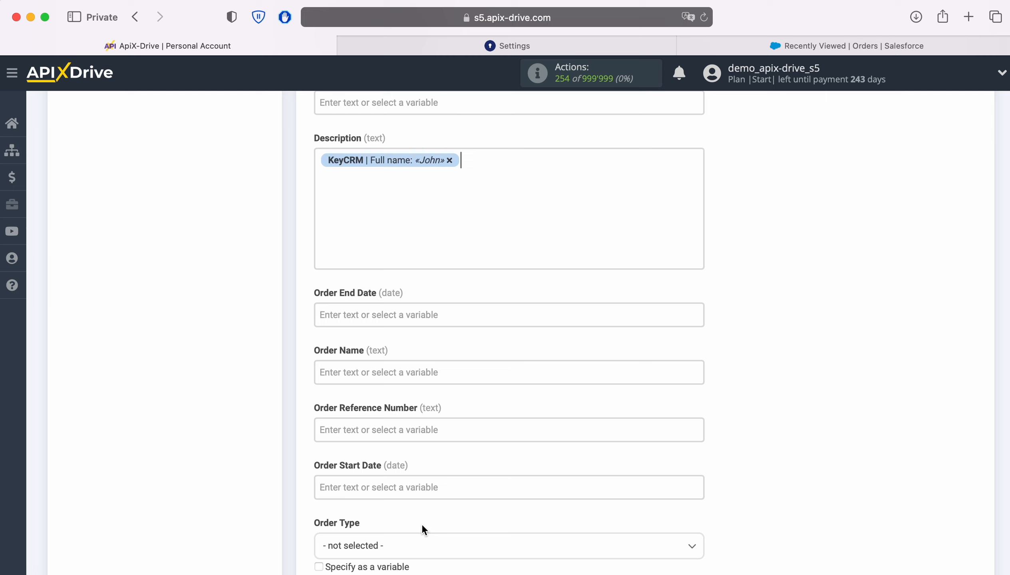
click(321, 159)
key(super+a)
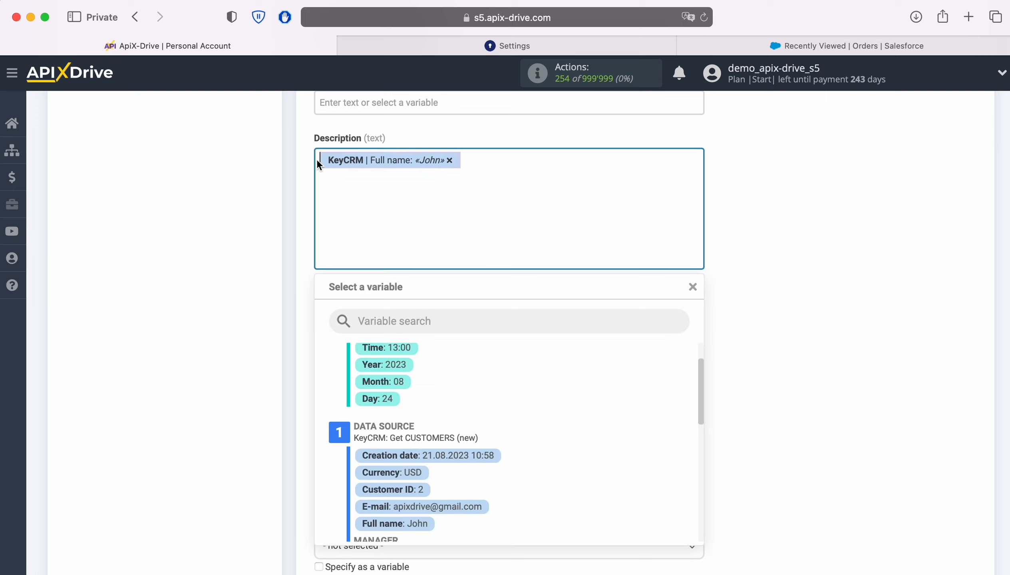
text(Name)
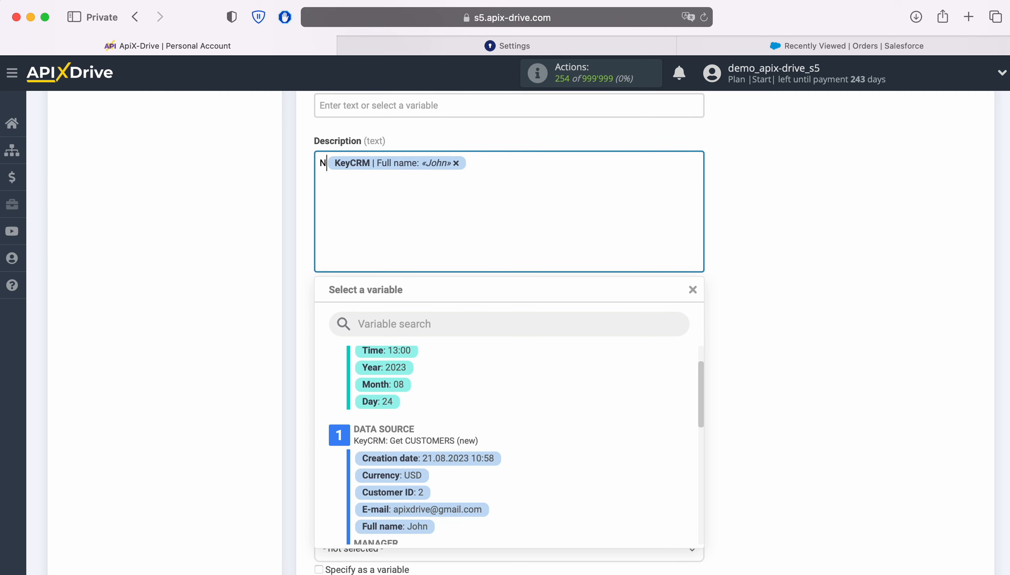
Add separate Email and Phone lines to the Description, each followed by the matching KeyCRM customer variable
click(489, 163)
key(Return)
text(Email)
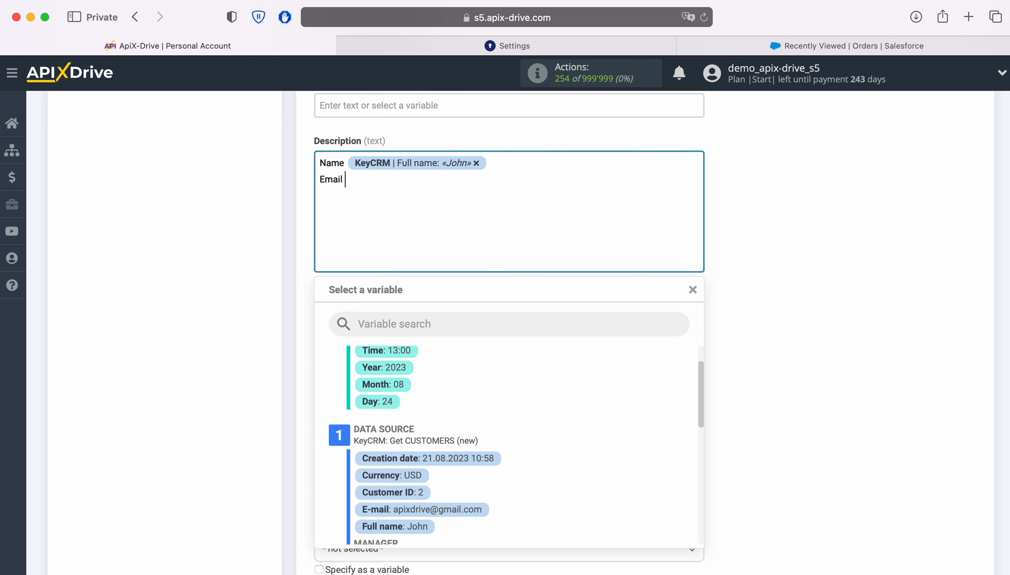
click(479, 510)
key(Return)
text(Phone)
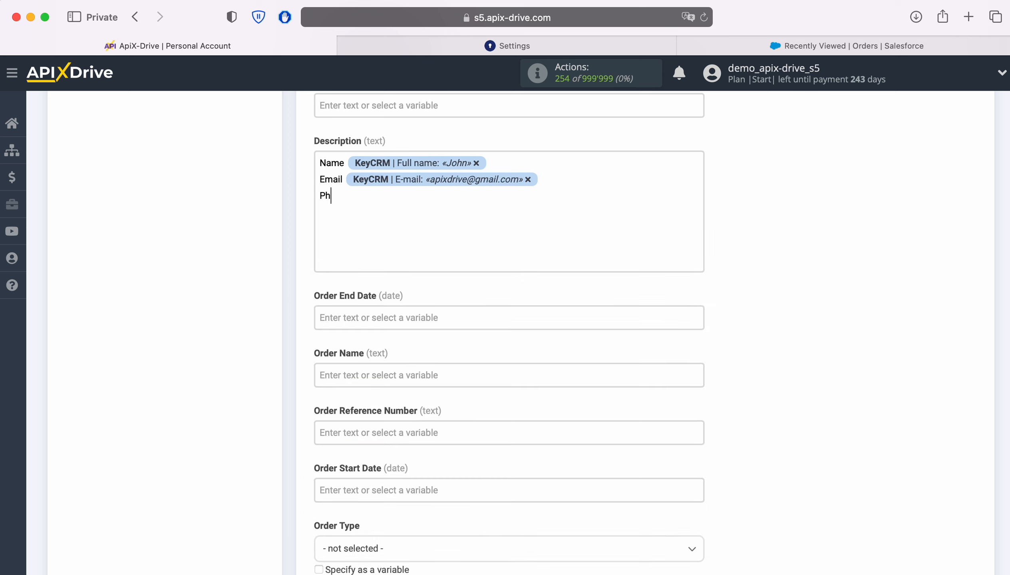
click(398, 200)
scroll(436, 525, down, 1)
click(436, 525)
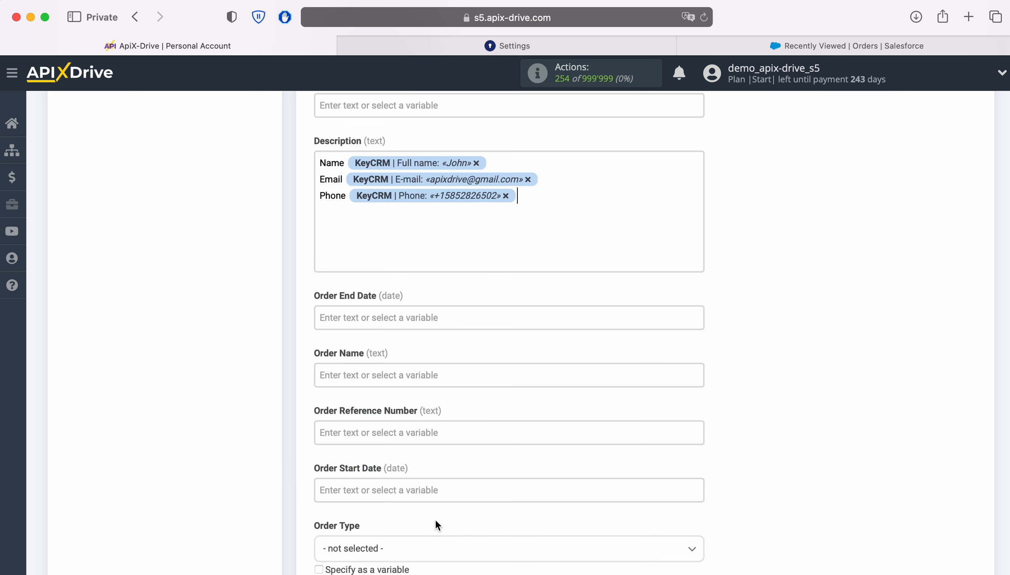
Add a Date line to the Description followed by the KeyCRM Creation date variable
key(Return)
text(Date)
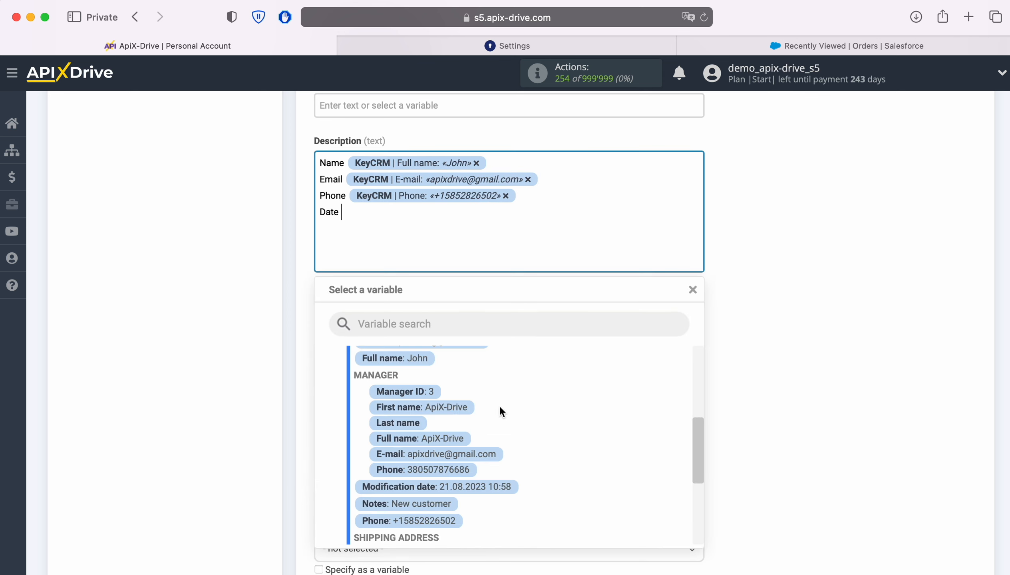
scroll(579, 483, down, 1)
scroll(521, 461, up, 3)
click(462, 448)
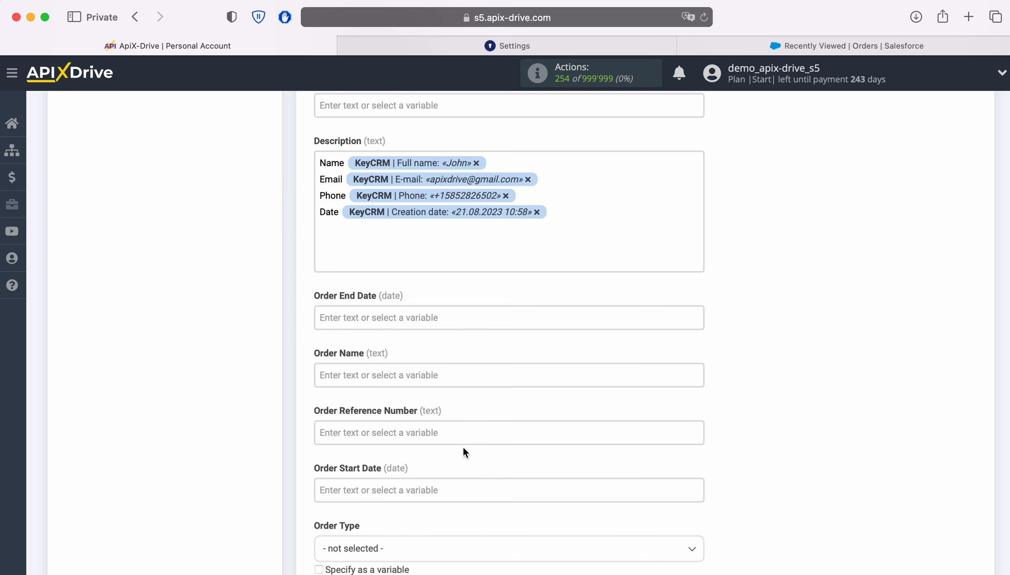
Set the Order End Date to the Date variable from the system data
click(379, 320)
scroll(401, 305, down, 4)
click(419, 279)
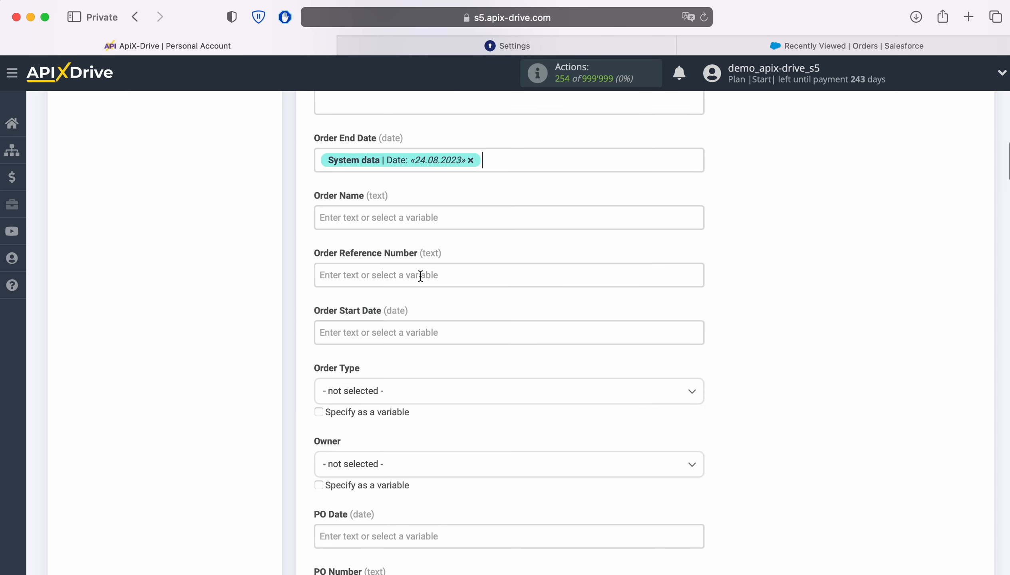
Set the Order Name to "New Customers from KeyCRM" followed by a KeyCRM customer variable
click(386, 219)
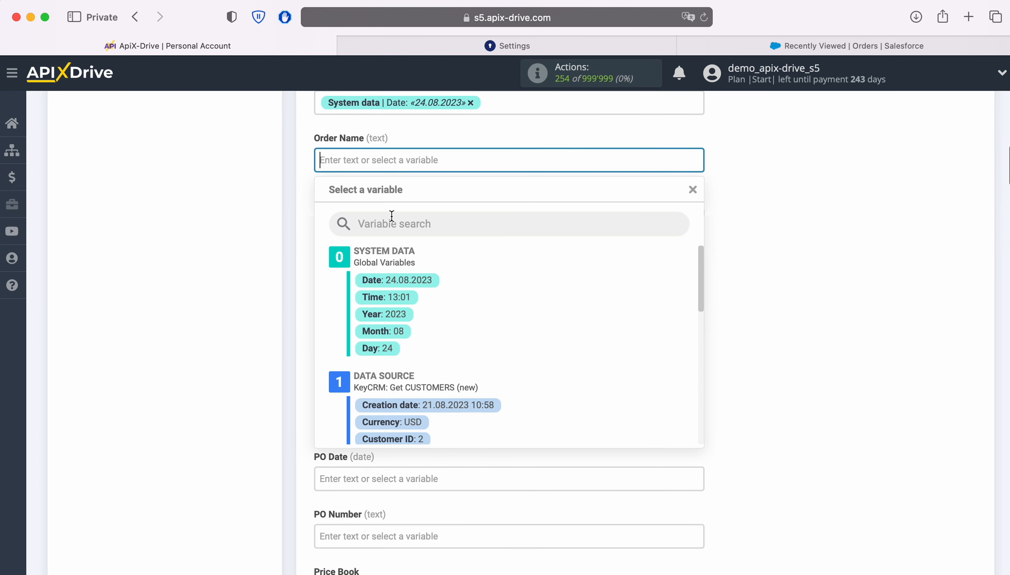
text(New)
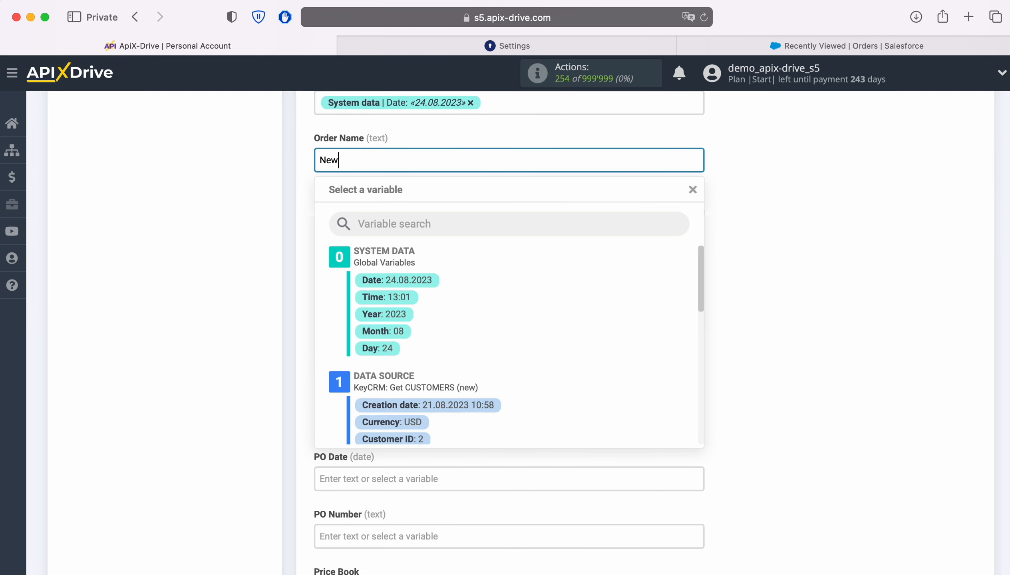
text( Customers from KeyCRM)
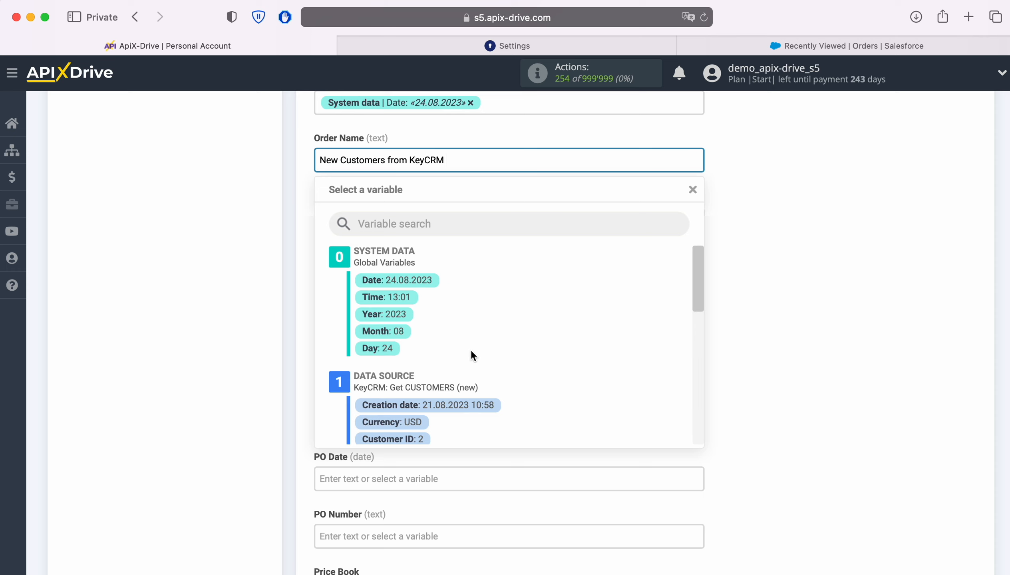
scroll(522, 358, down, 2)
click(426, 426)
Set the order's Price Book to Fixed Price
scroll(501, 264, down, 8)
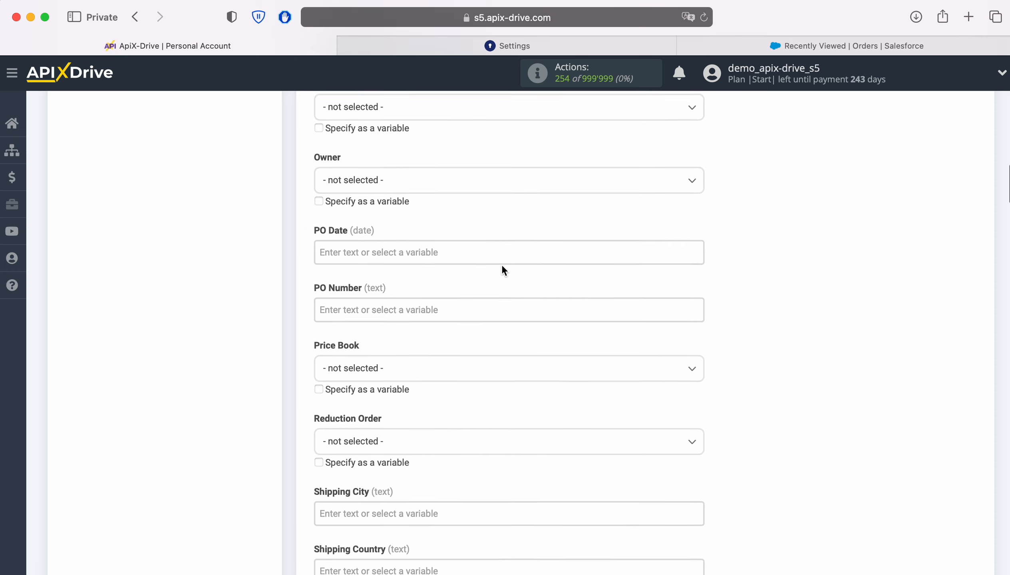
click(451, 282)
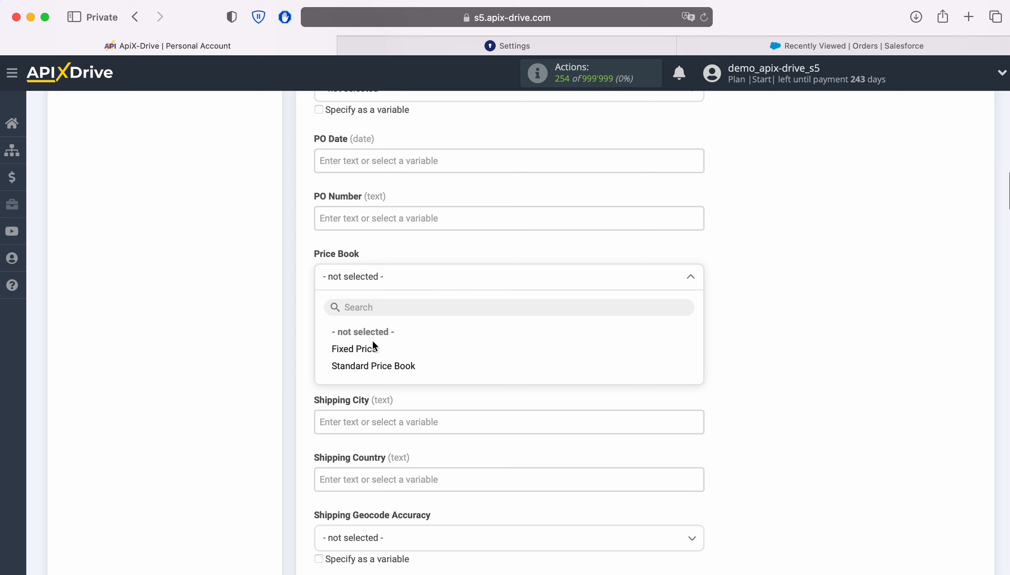
click(355, 350)
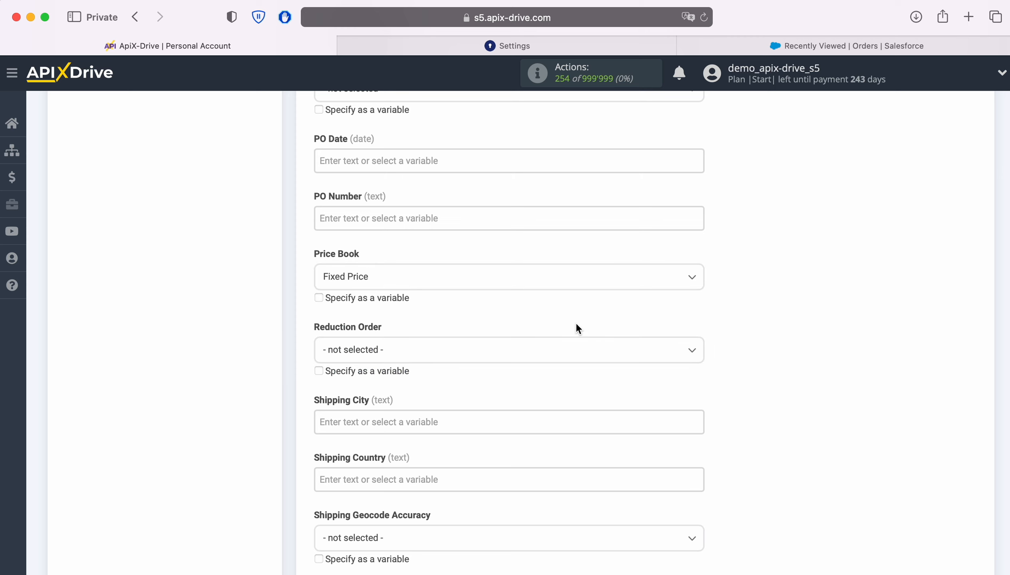
Set the order's Status to Draft
scroll(576, 323, down, 7)
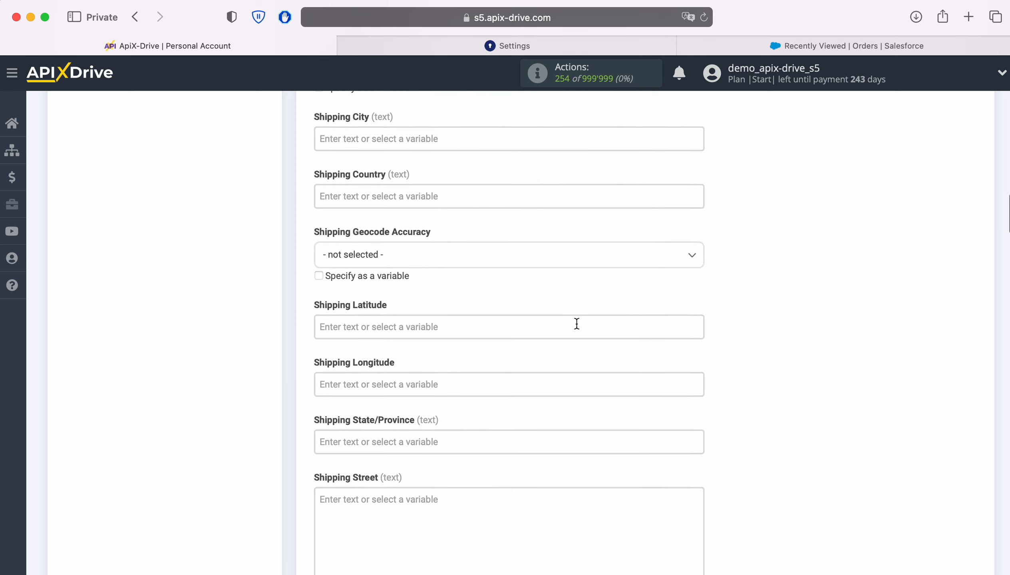
scroll(576, 324, down, 6)
scroll(576, 324, down, 5)
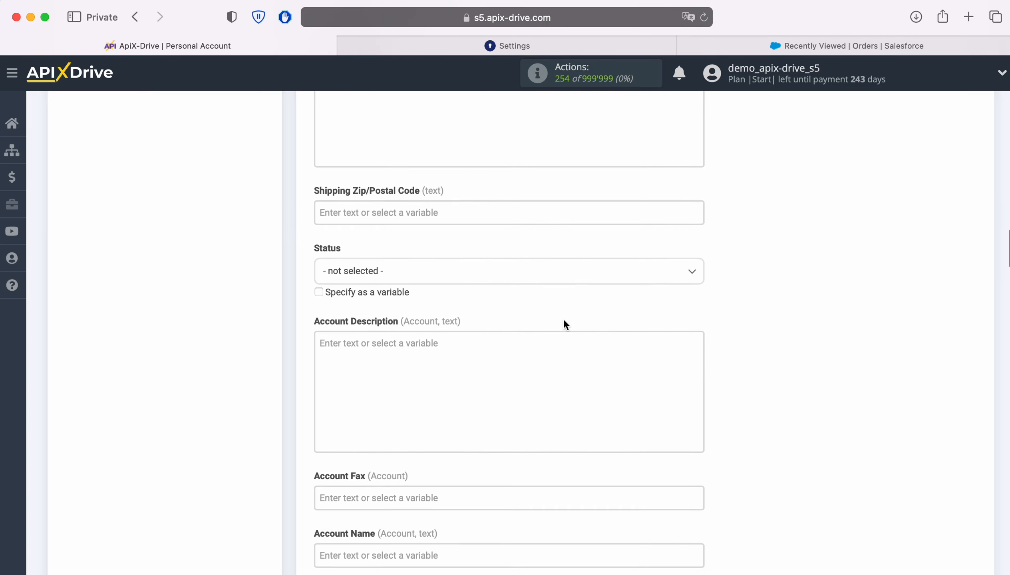
click(512, 278)
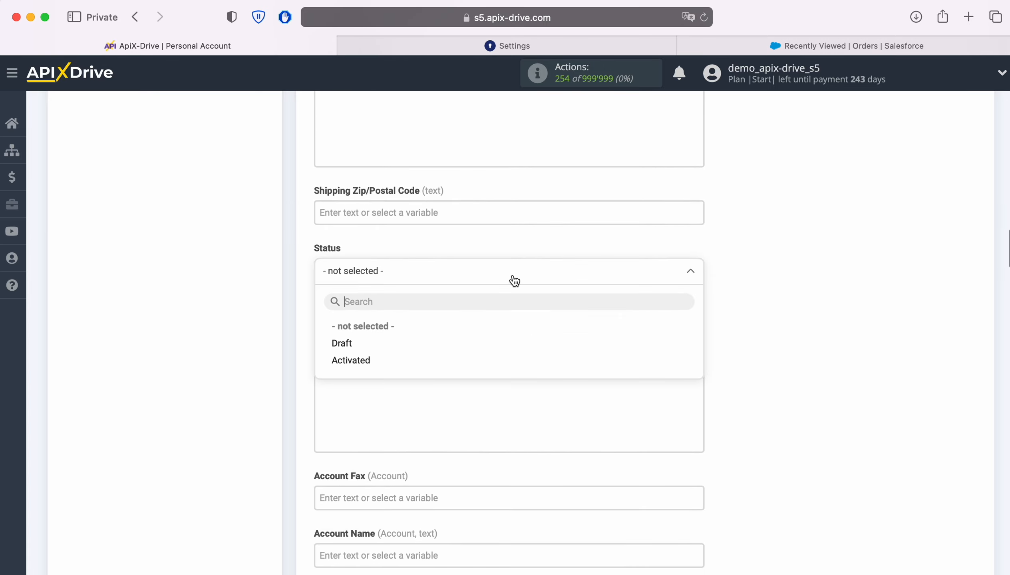
click(348, 344)
Fill the Account Name field with the KeyCRM Full name variable
scroll(566, 328, down, 4)
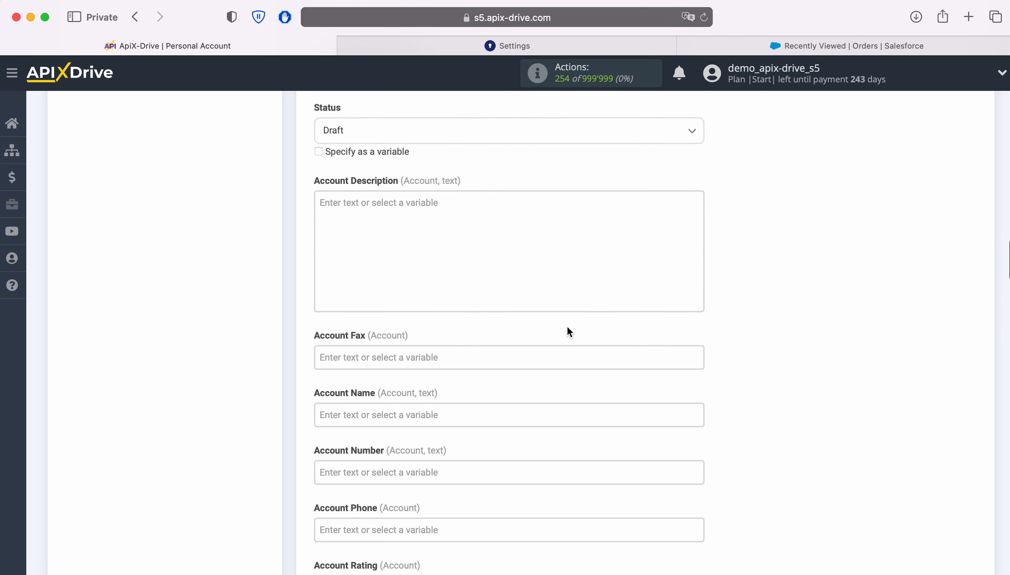
scroll(567, 326, down, 3)
click(456, 322)
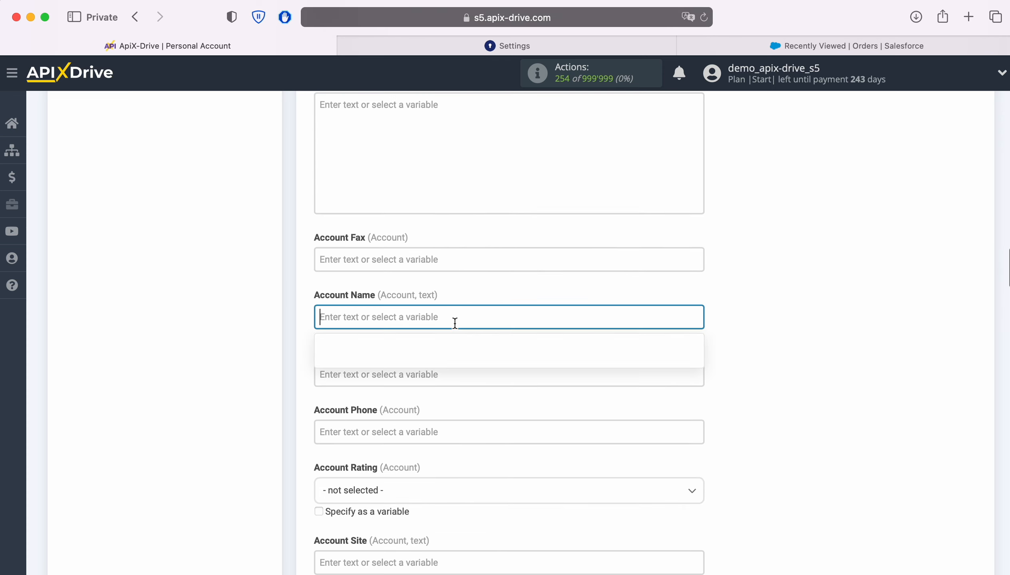
scroll(548, 418, down, 2)
click(401, 422)
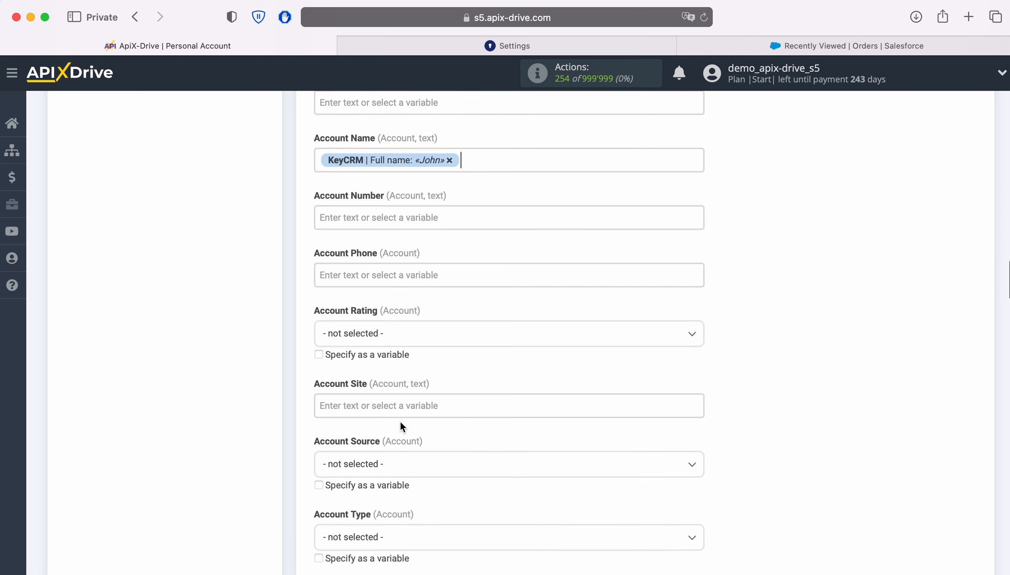
Set the account's Clean Status to In Sync
scroll(711, 308, down, 4)
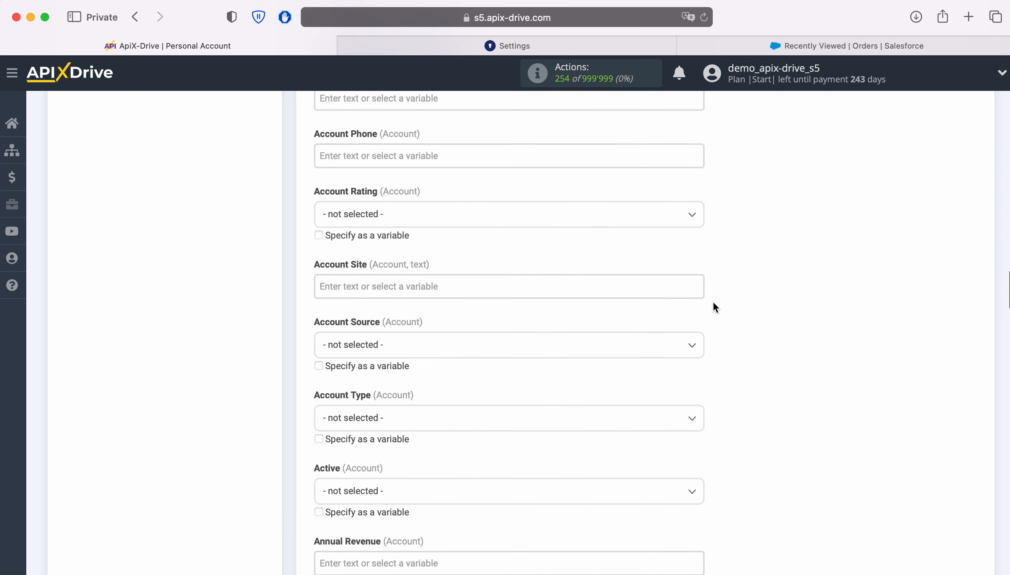
scroll(713, 305, down, 6)
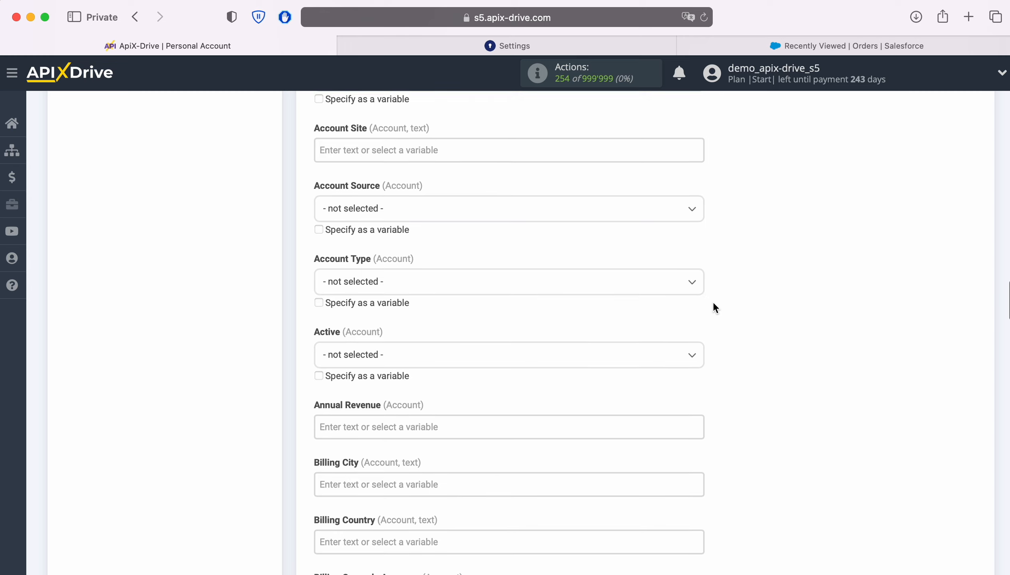
scroll(714, 305, down, 6)
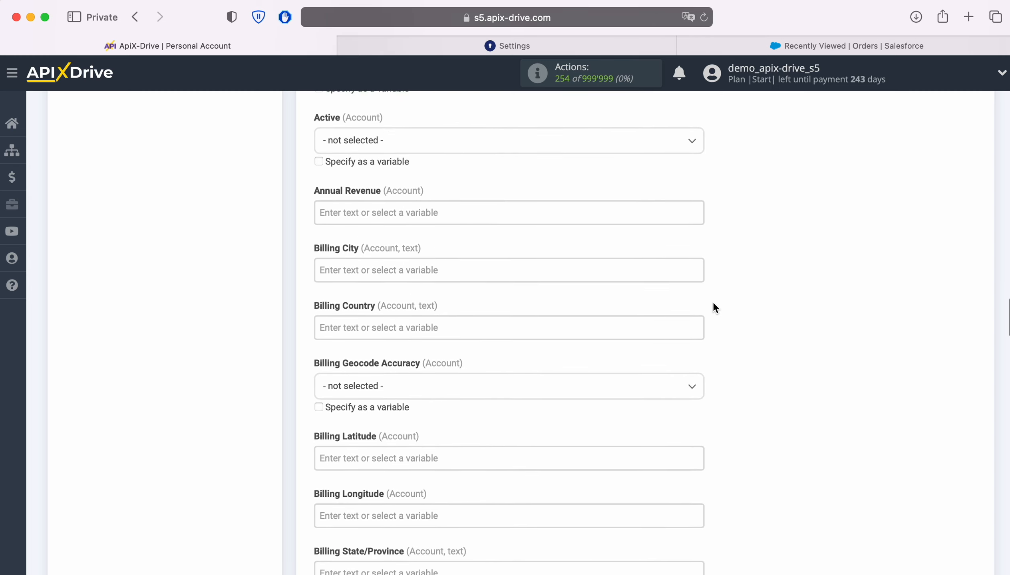
scroll(714, 304, down, 10)
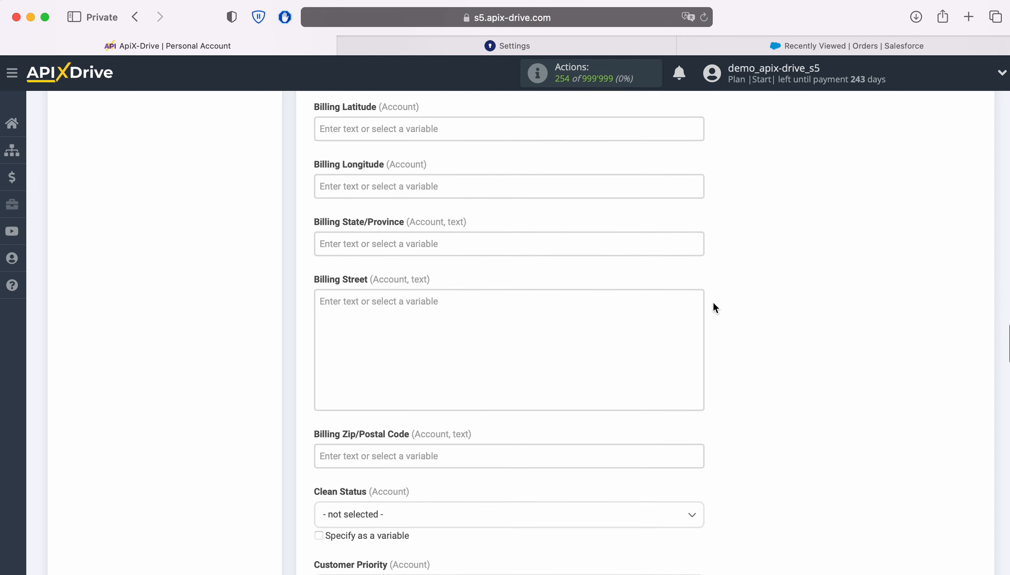
scroll(713, 301, down, 1)
click(491, 313)
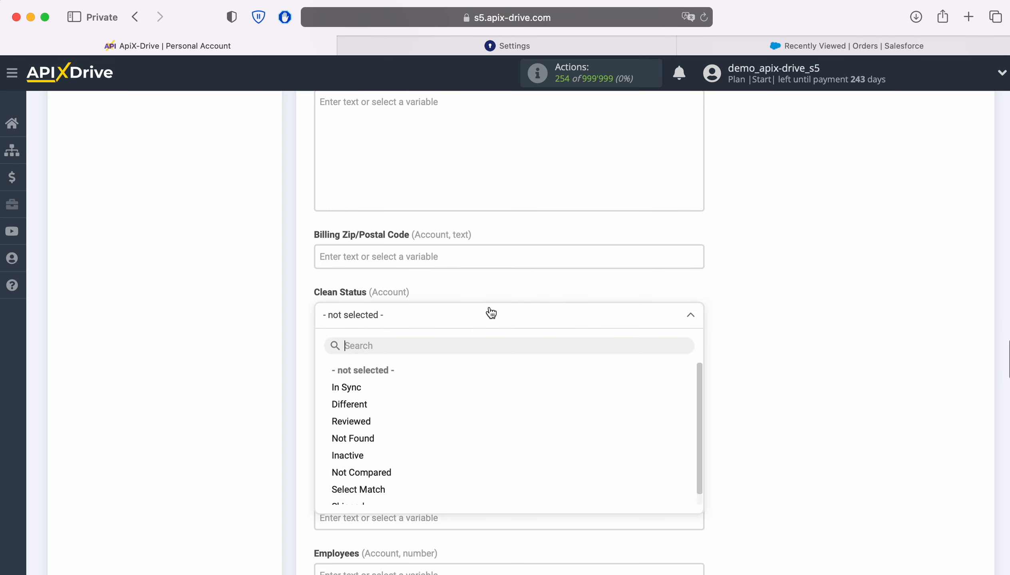
click(340, 388)
Set the Product Name in the order's Products section to iPhone 4s
scroll(646, 364, down, 4)
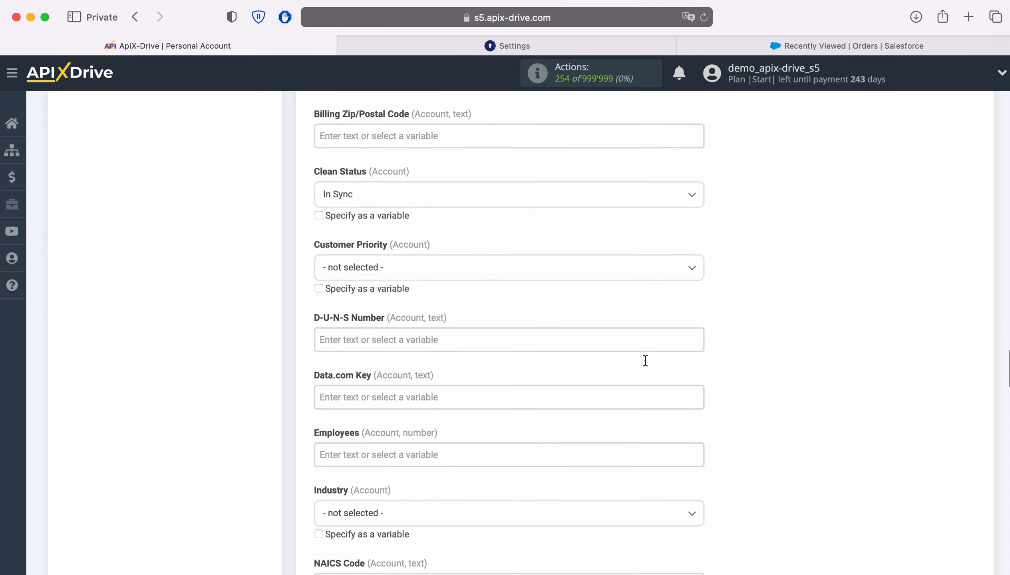
scroll(645, 363, down, 7)
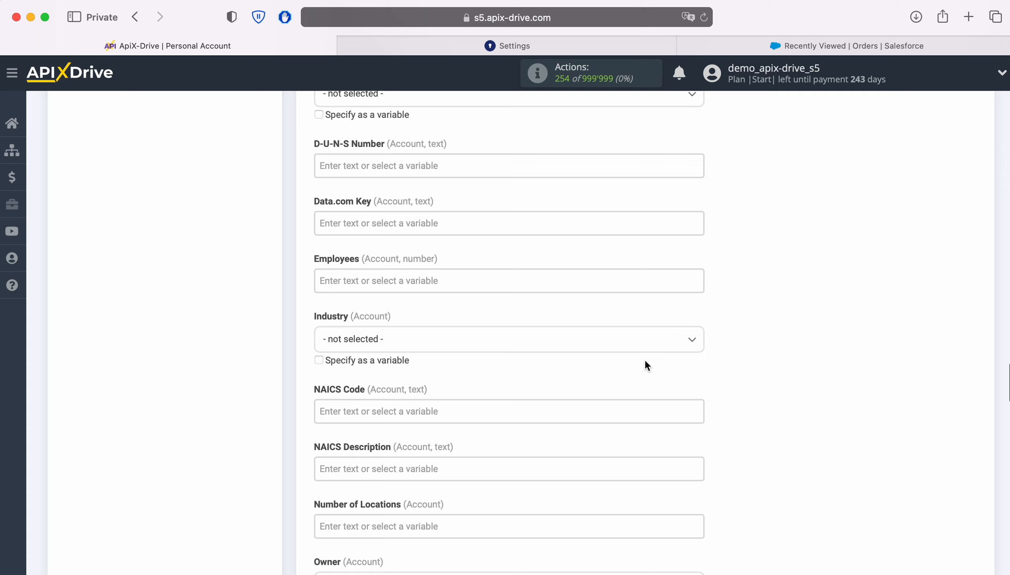
scroll(647, 364, down, 6)
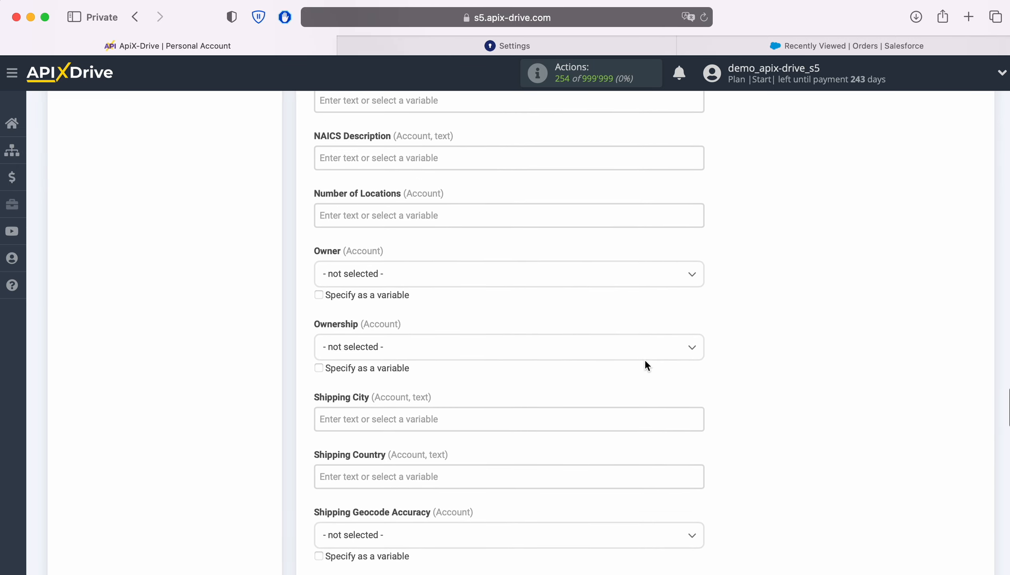
scroll(646, 365, down, 6)
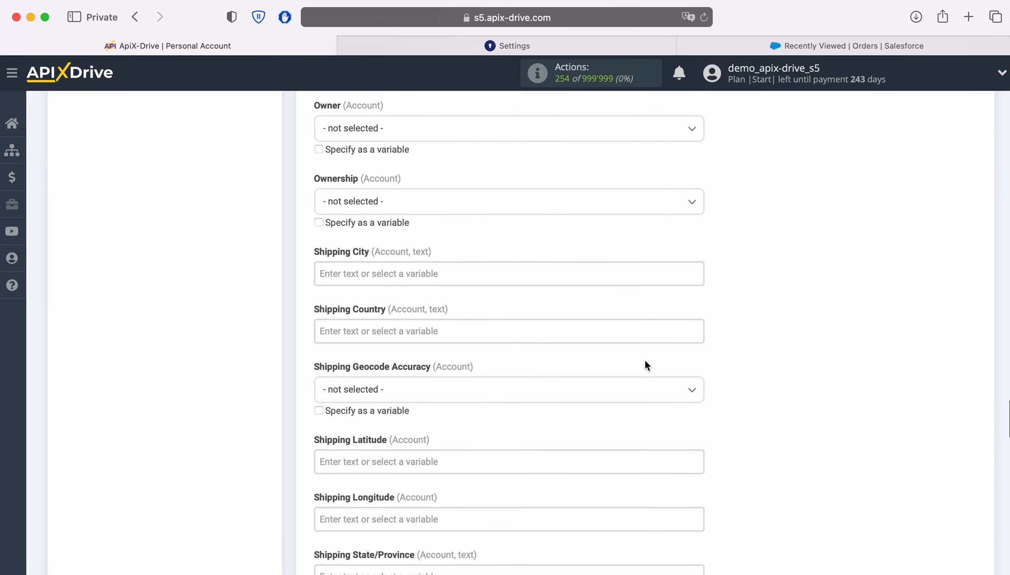
scroll(646, 366, down, 7)
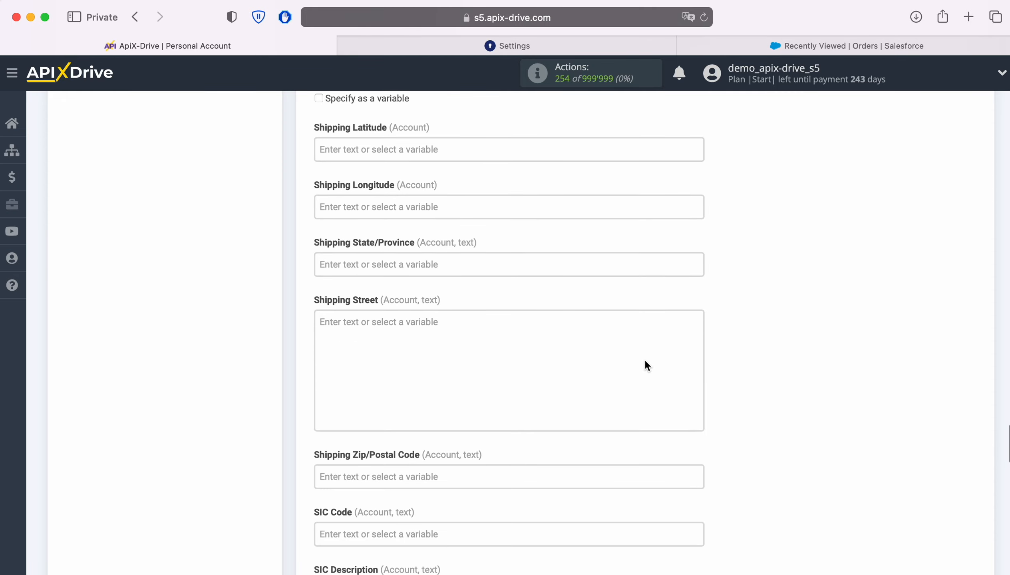
scroll(647, 365, down, 8)
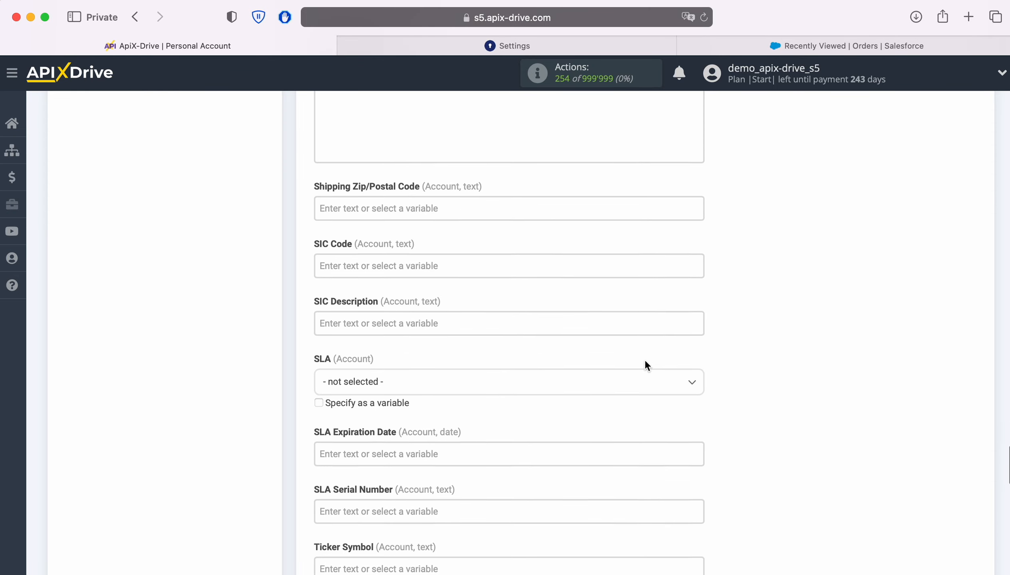
scroll(646, 364, down, 6)
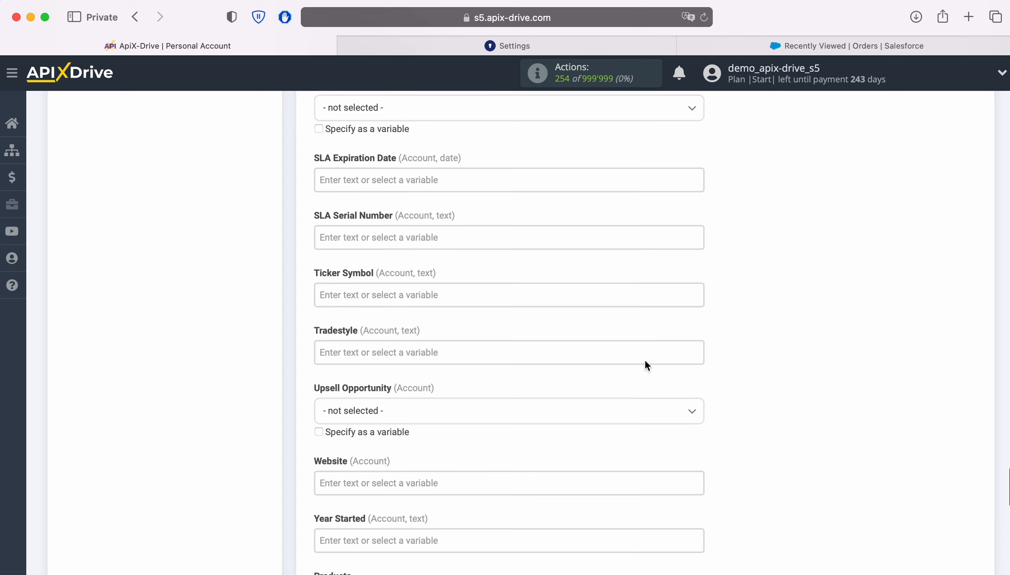
scroll(645, 360, down, 8)
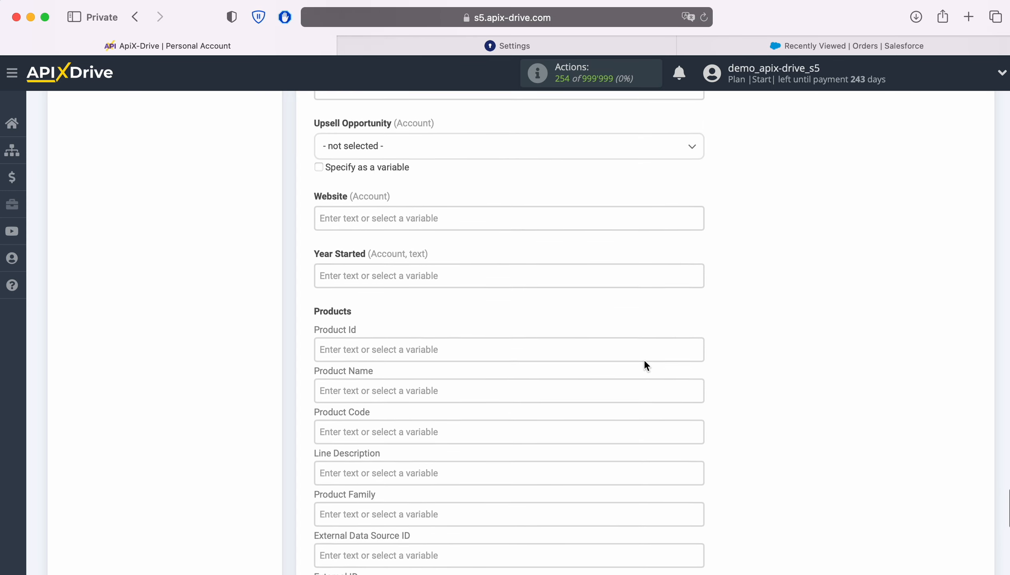
scroll(644, 361, down, 3)
click(397, 208)
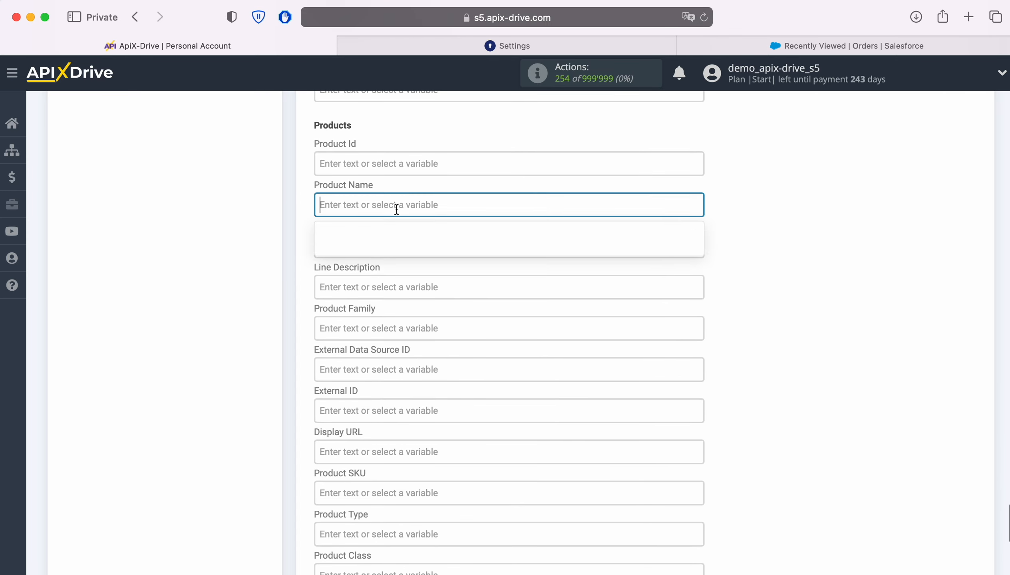
text(iPhone 4s)
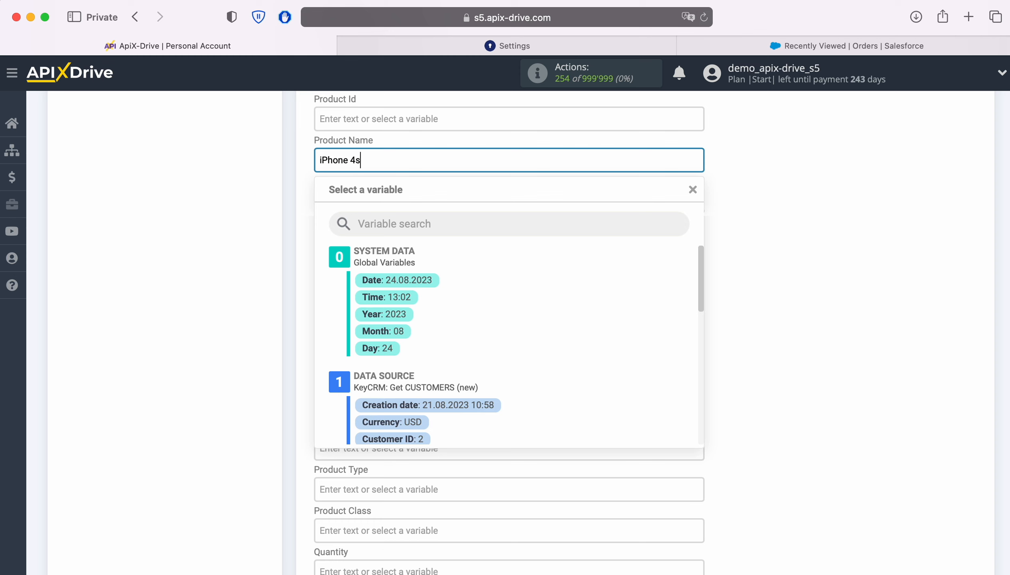
click(238, 215)
Set the product's Quantity to 1 and Unit Price to 100, and save the data destination settings
scroll(608, 274, down, 5)
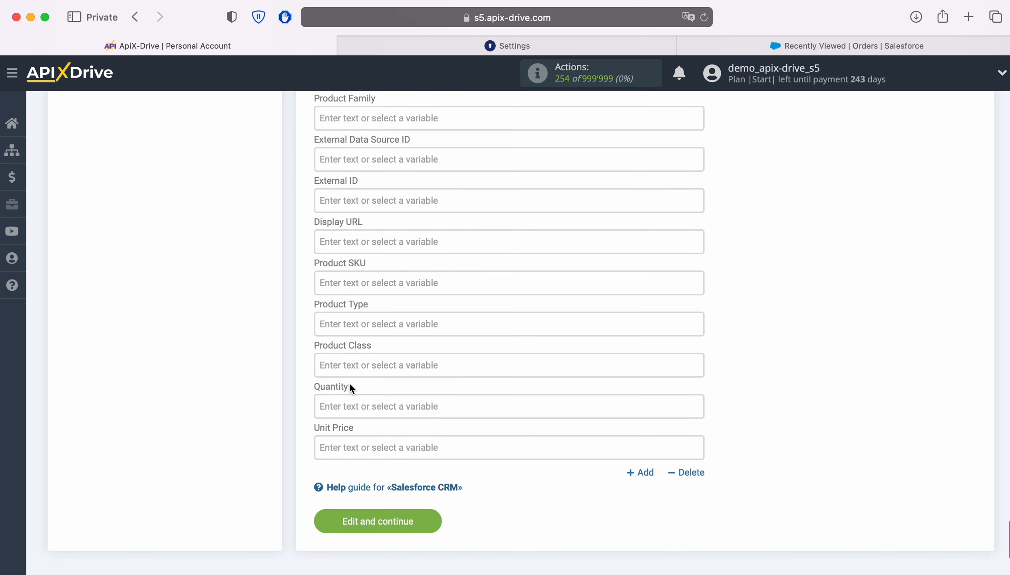
click(337, 405)
scroll(337, 405, down, 6)
text(1)
click(221, 224)
click(359, 196)
text(100)
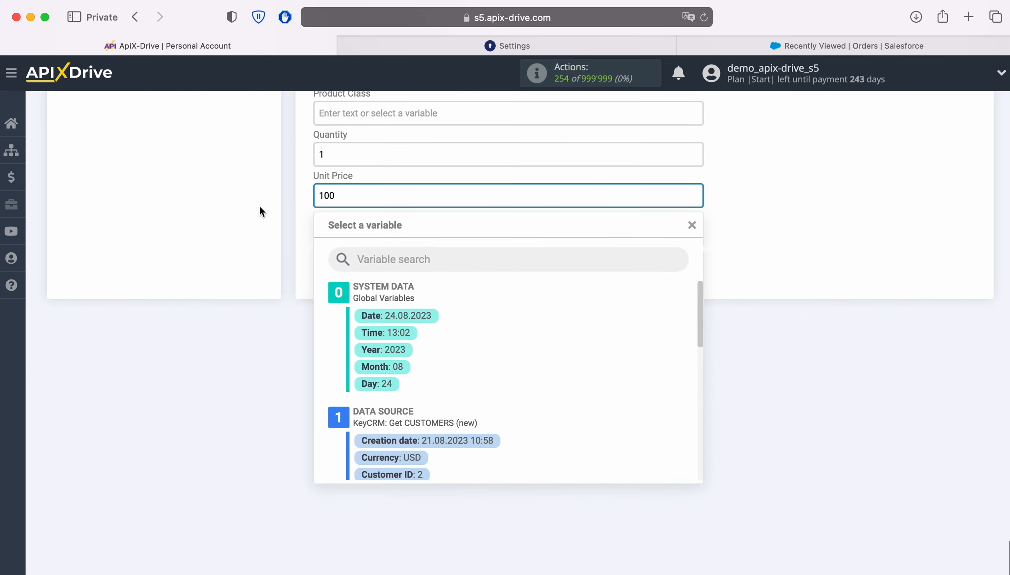
click(194, 205)
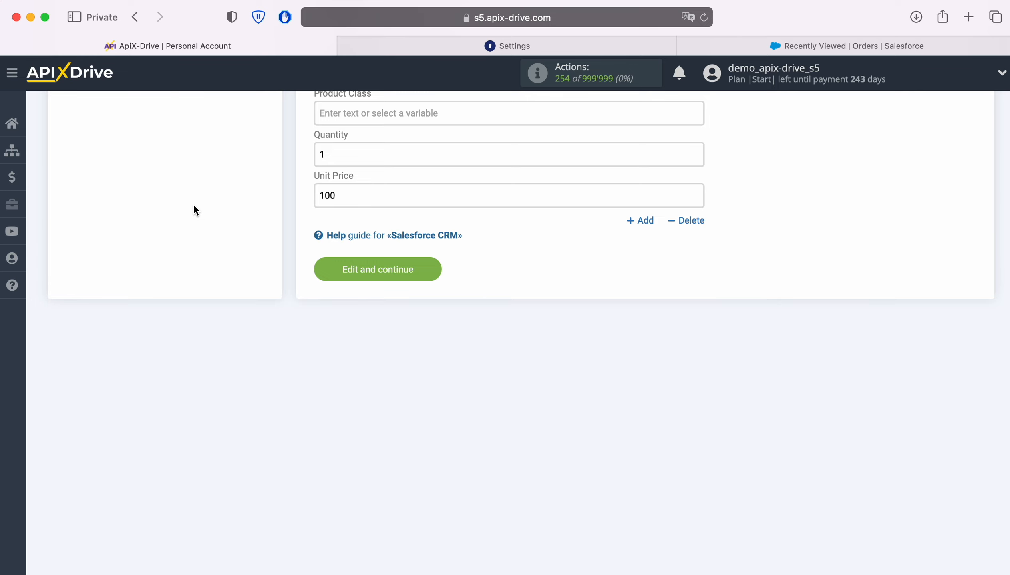
click(431, 268)
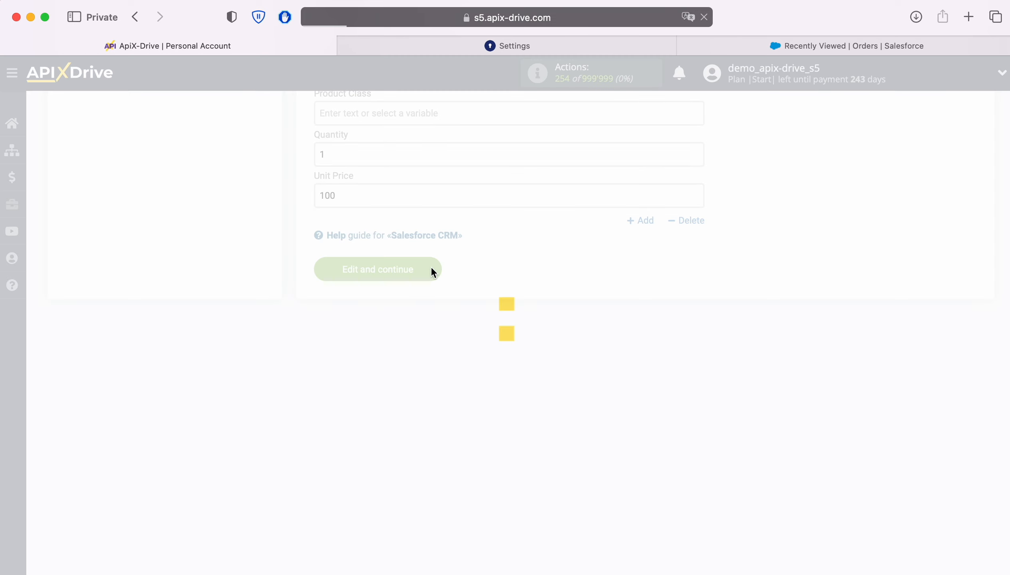
Review the sample order data and send it to Salesforce CRM as a test
scroll(999, 340, down, 5)
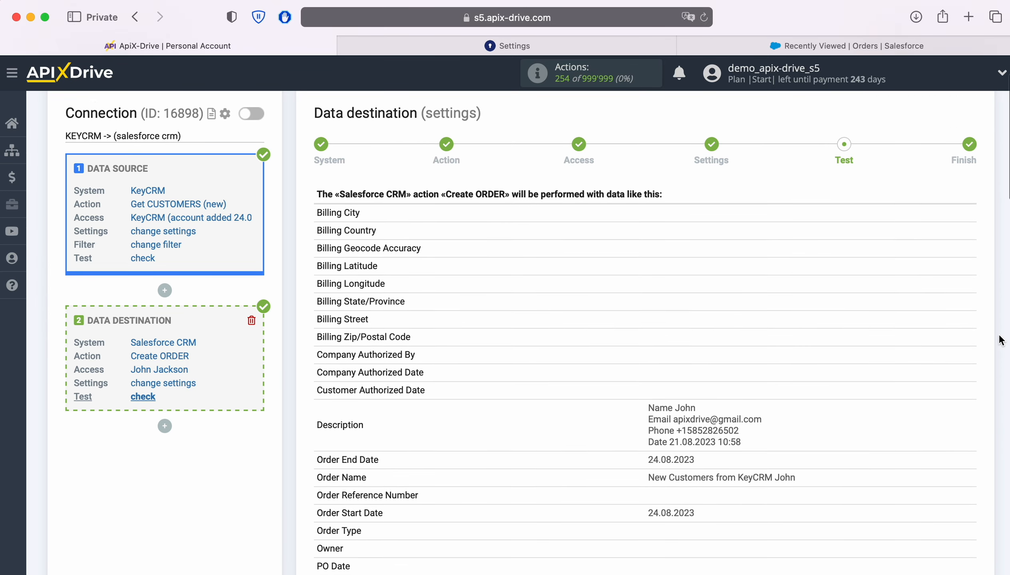
scroll(1000, 339, down, 1)
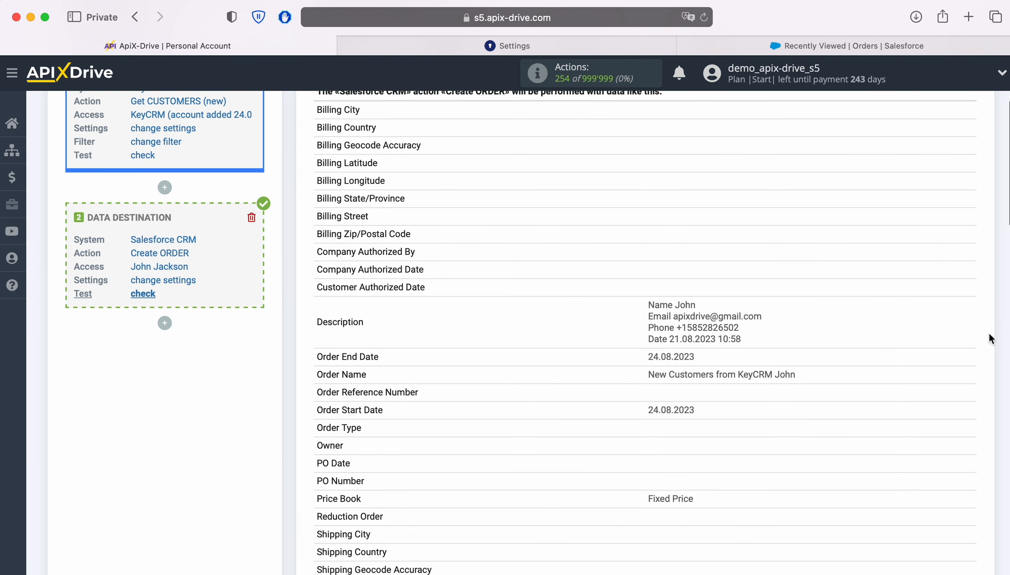
scroll(989, 332, down, 3)
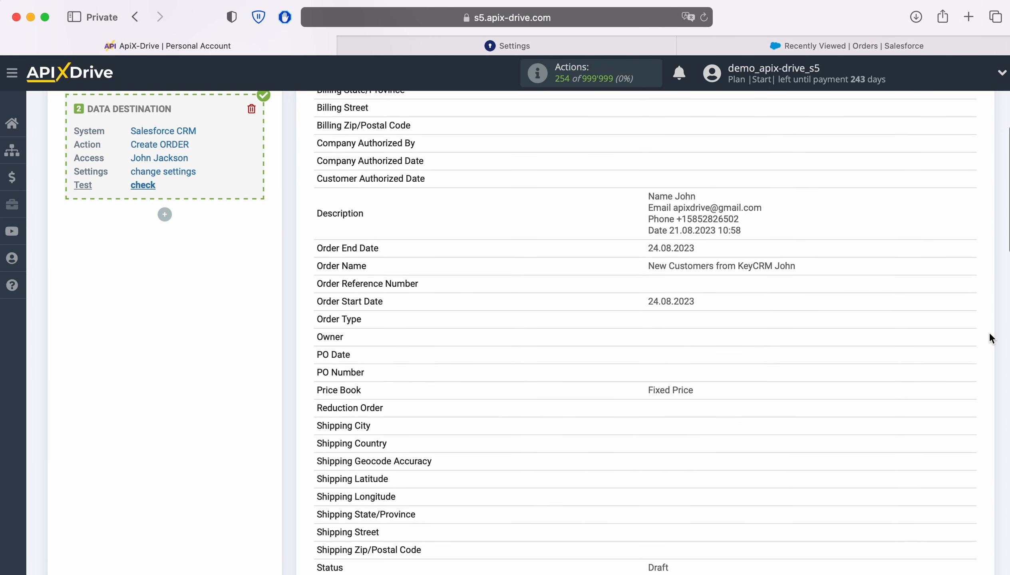
scroll(990, 335, down, 6)
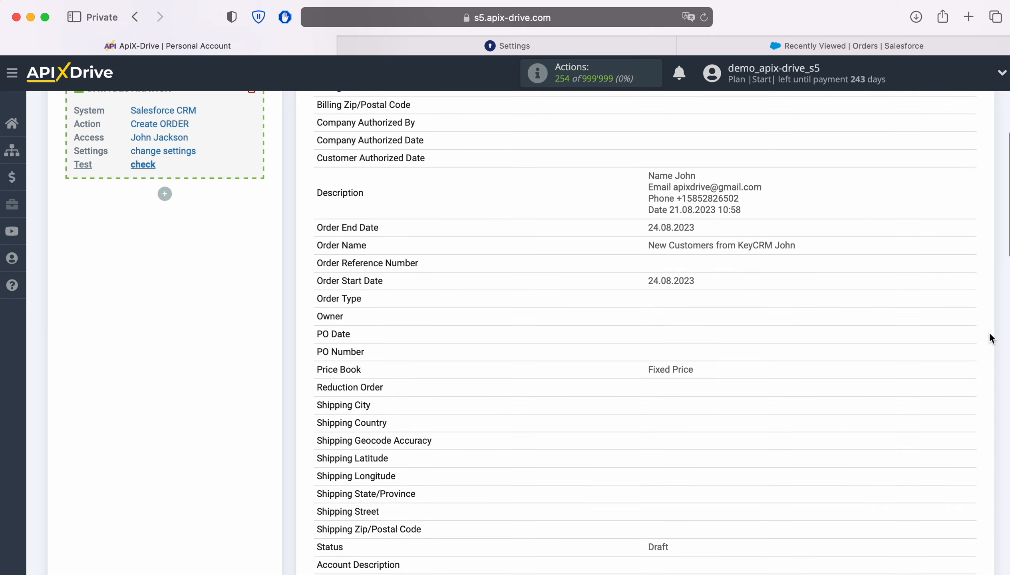
scroll(990, 335, down, 5)
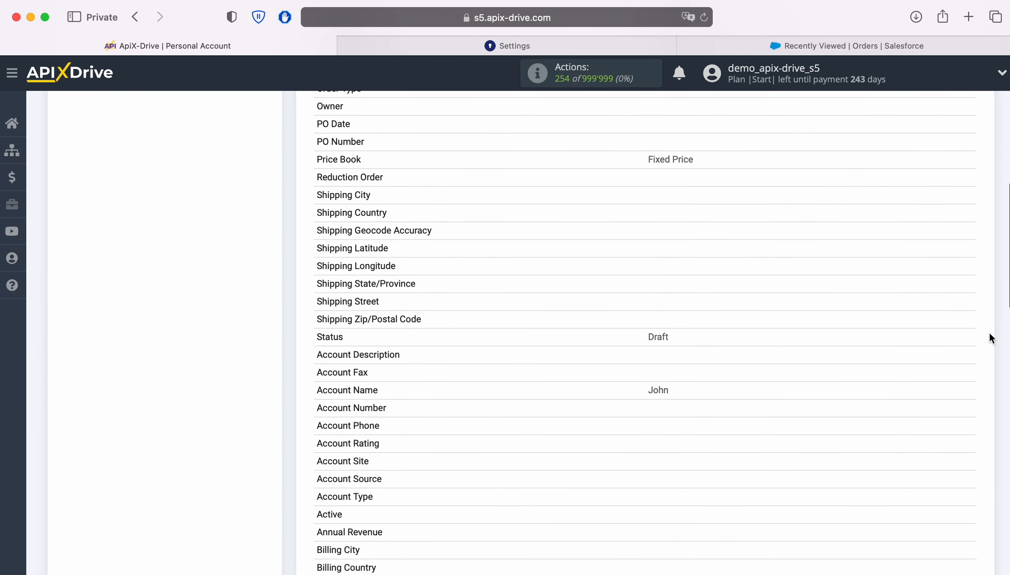
scroll(989, 337, down, 4)
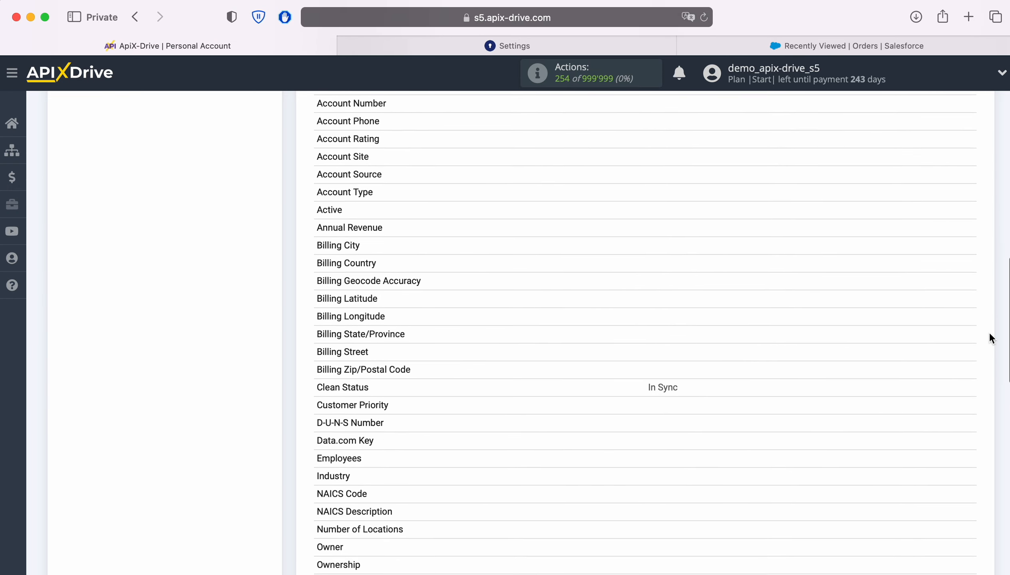
scroll(989, 338, down, 3)
scroll(989, 335, down, 8)
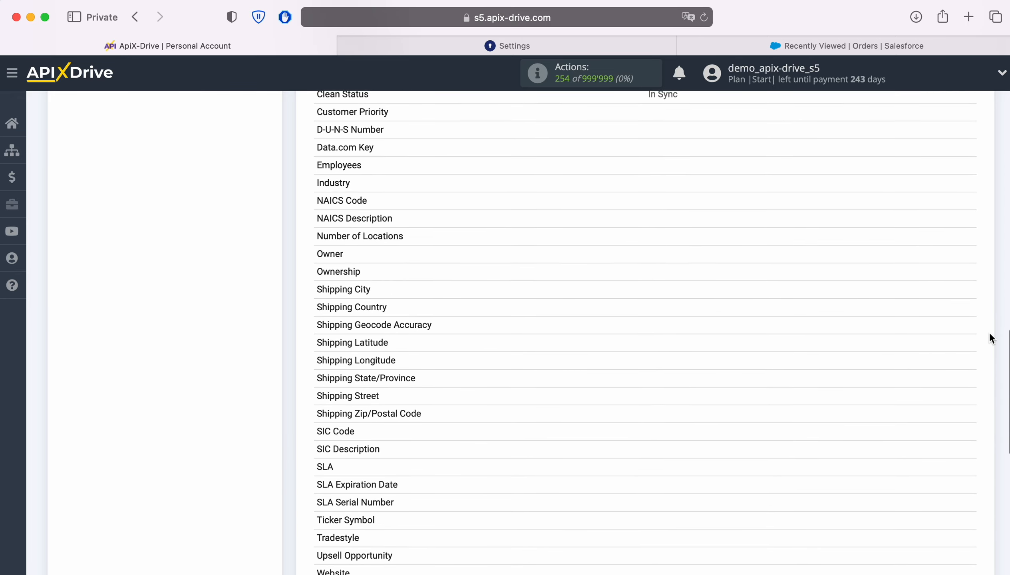
scroll(990, 338, down, 1)
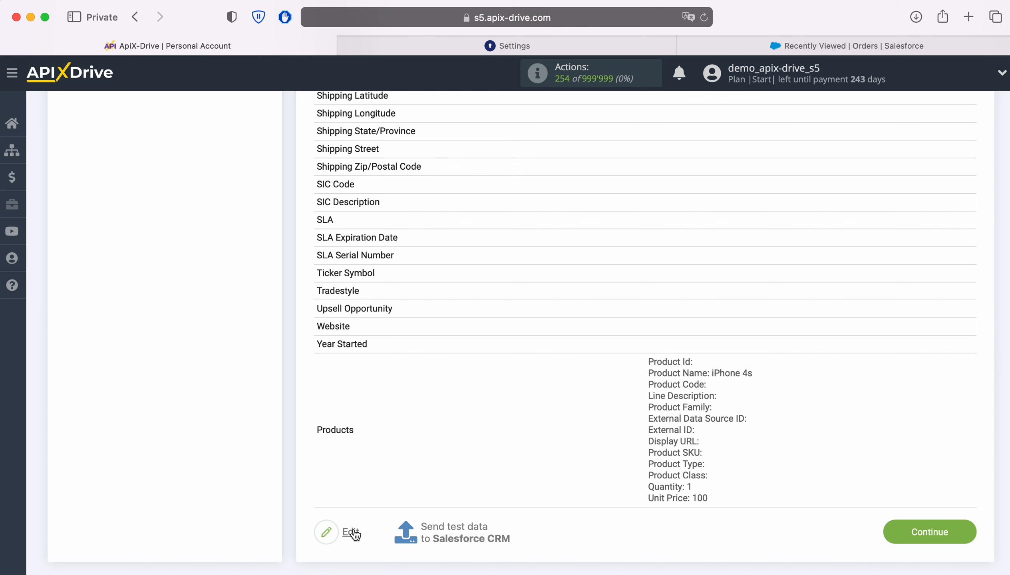
click(430, 528)
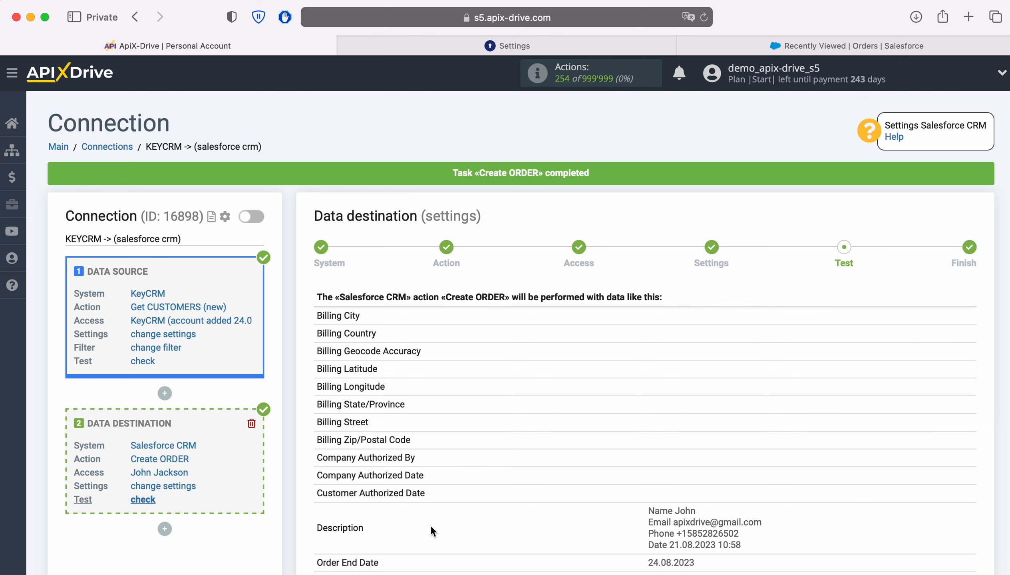
Switch to Salesforce, open the newly created order and examine its related products, details and description
click(712, 45)
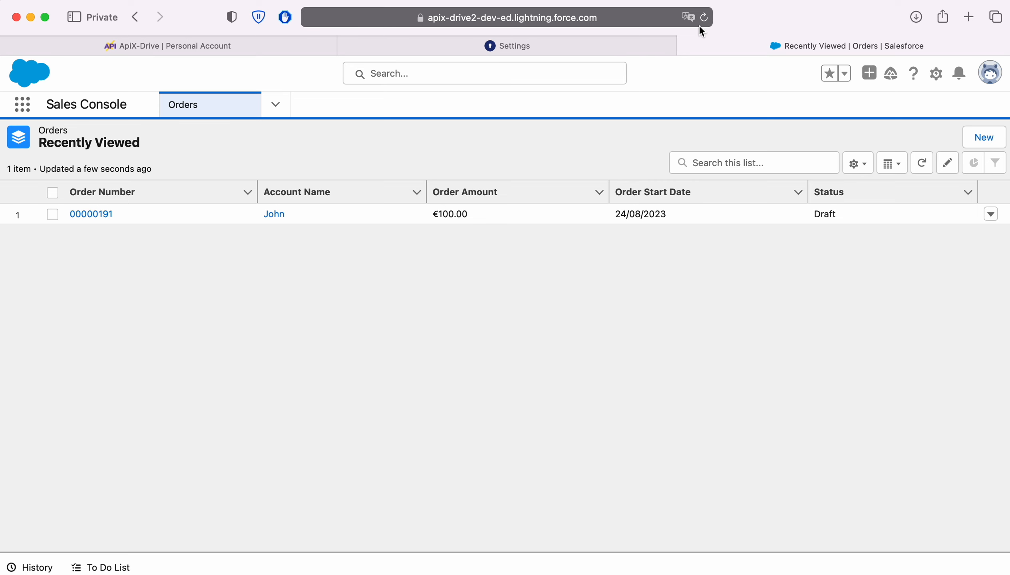
click(90, 212)
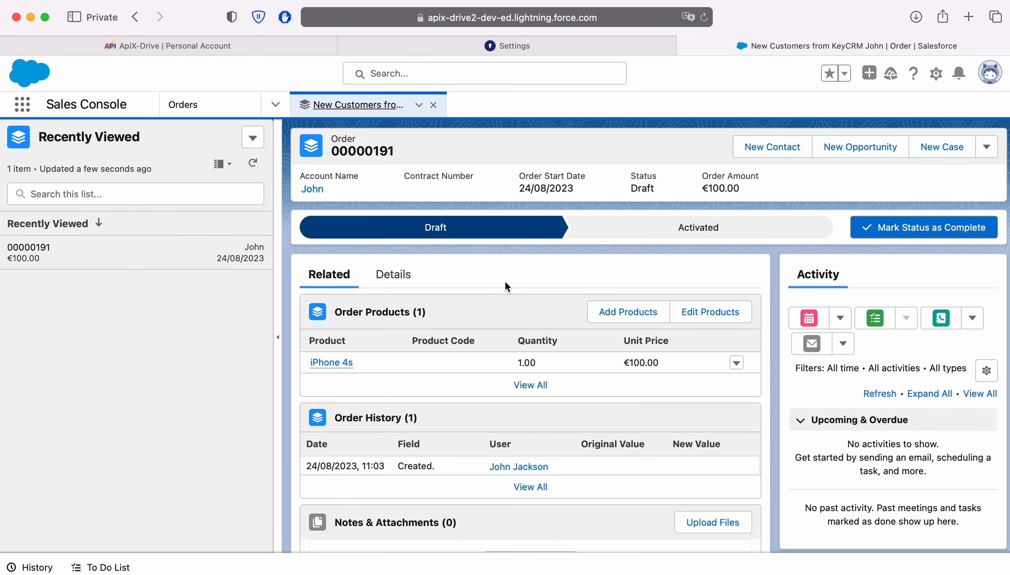
scroll(574, 365, down, 2)
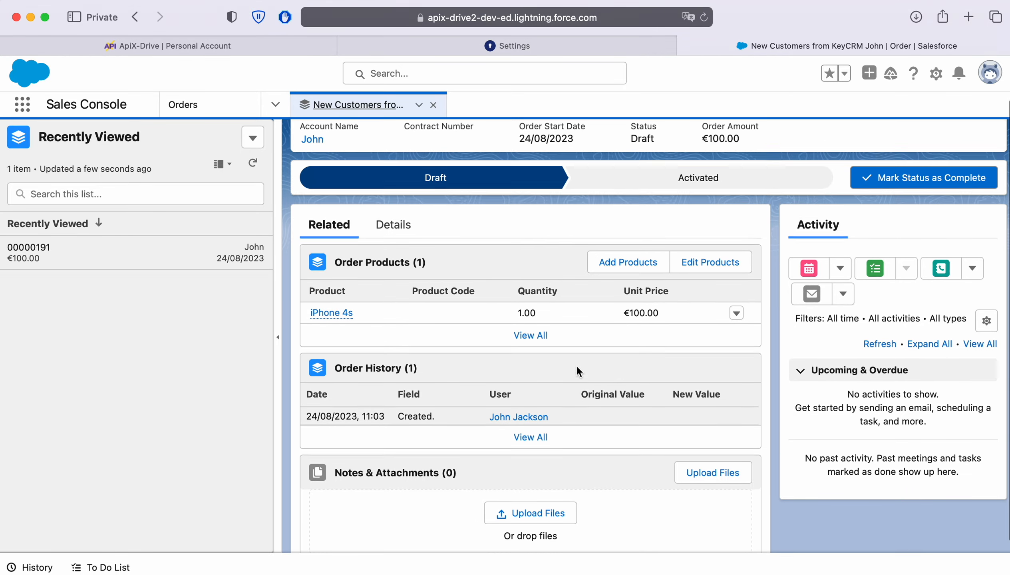
scroll(577, 365, up, 2)
click(391, 275)
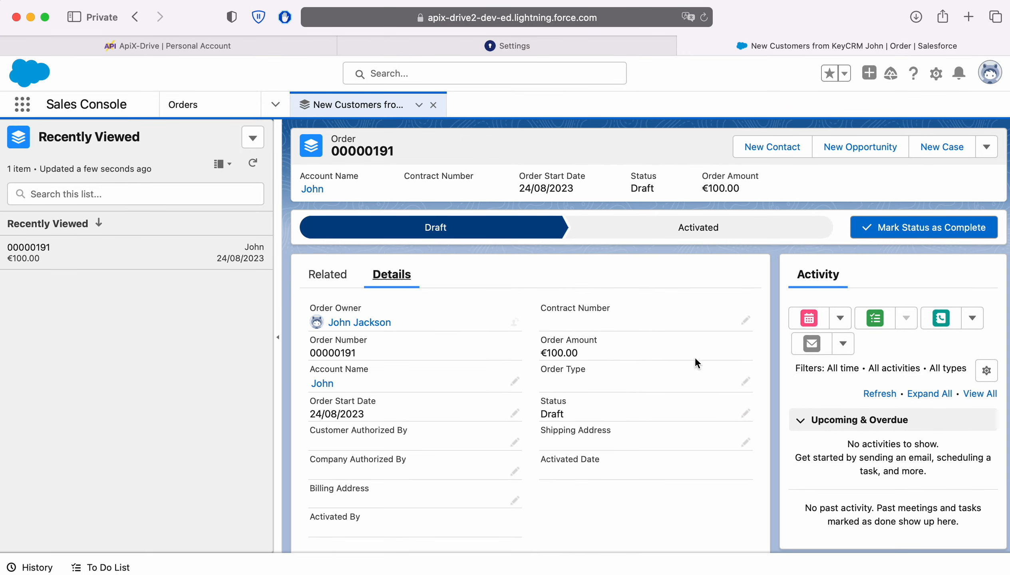
scroll(695, 360, down, 5)
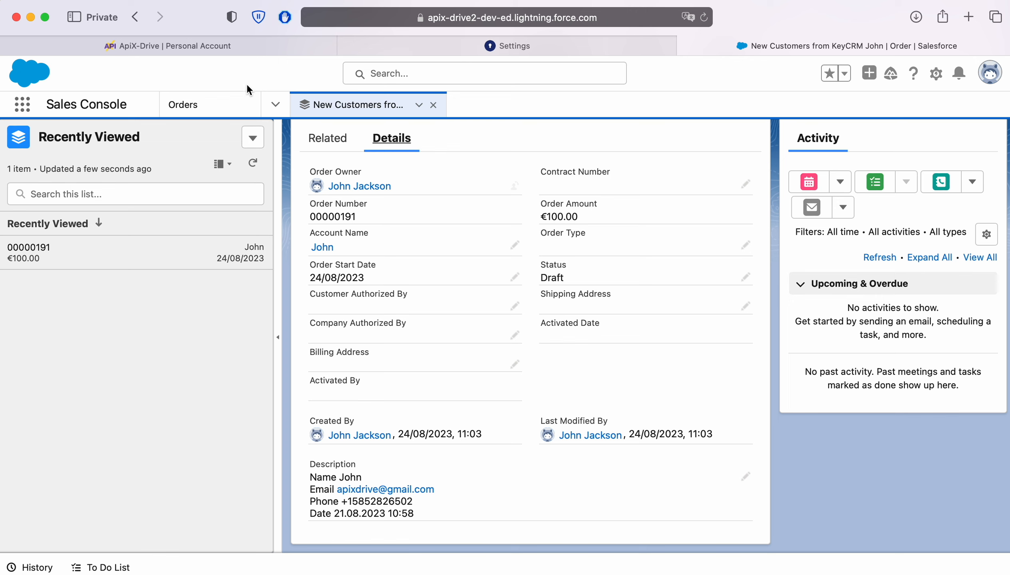
Return to ApiX-Drive, complete the data destination test stage and enable automatic updates for the connection
click(180, 48)
scroll(908, 416, down, 15)
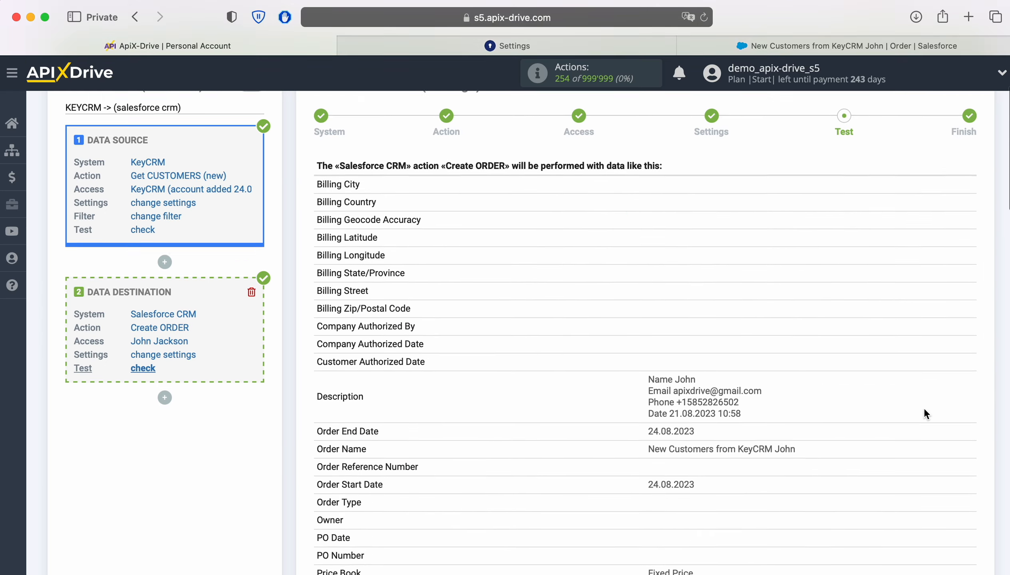
scroll(944, 403, down, 12)
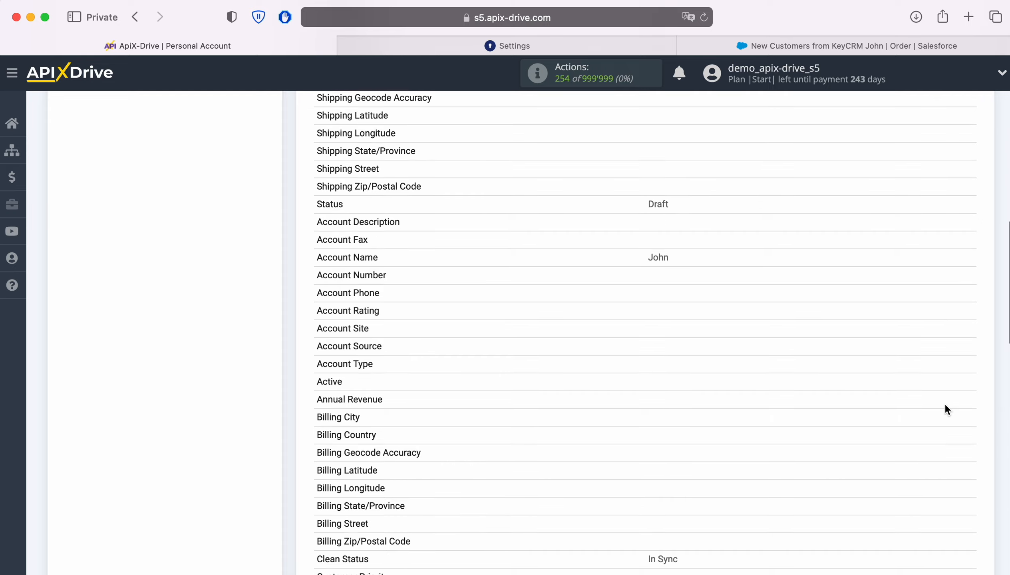
scroll(946, 399, down, 8)
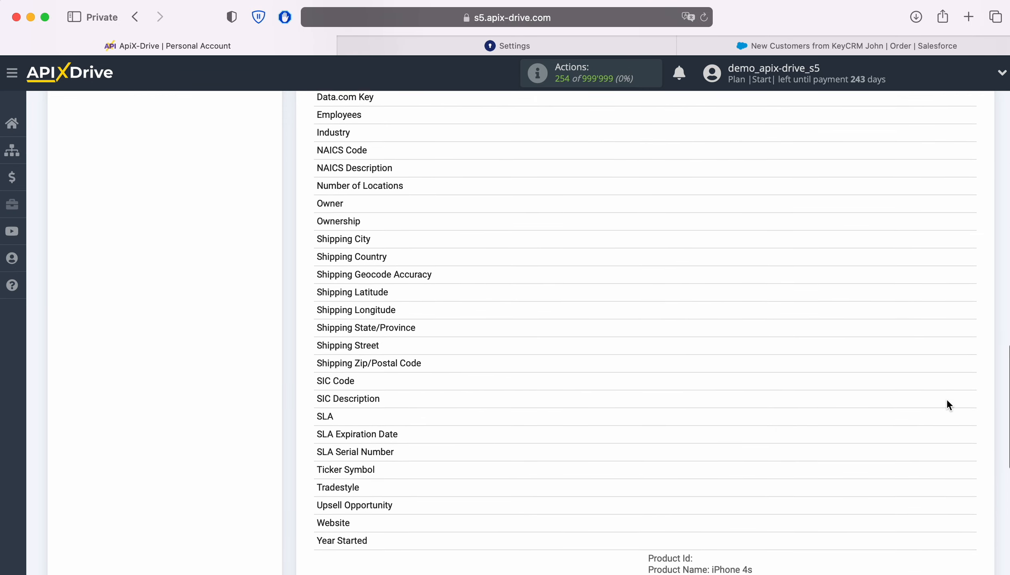
click(963, 459)
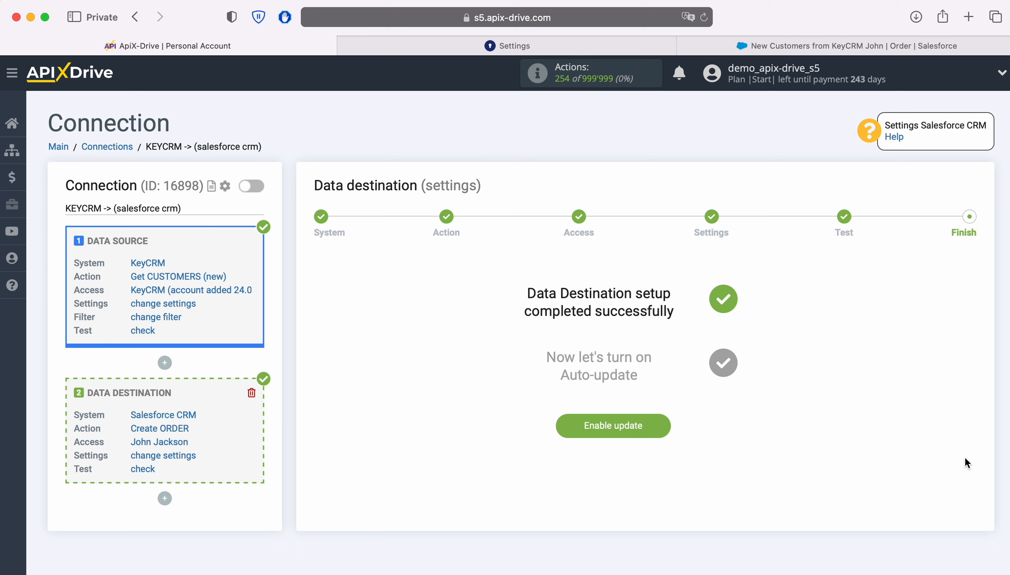
click(660, 424)
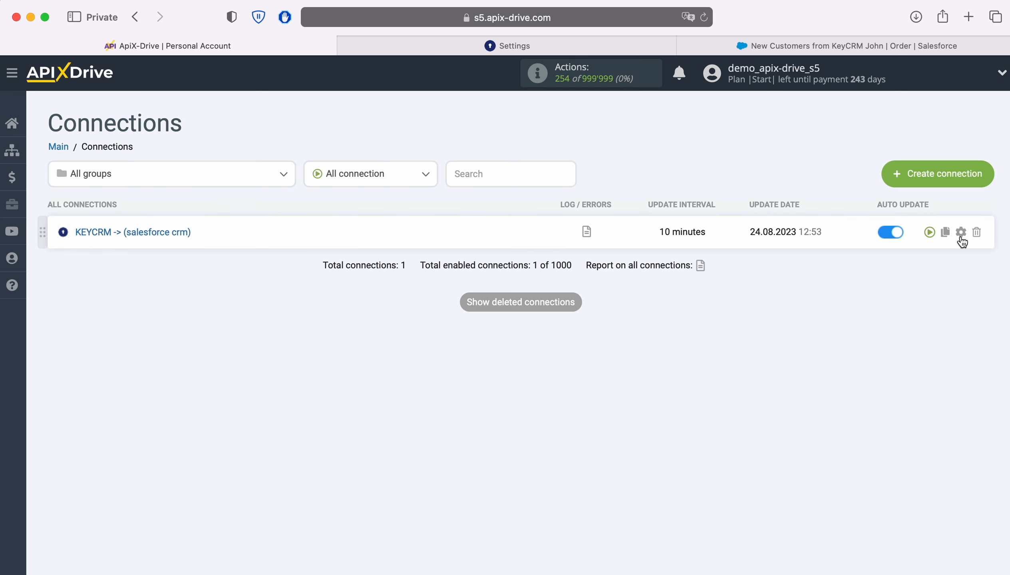
Set the update interval of the KEYCRM -> (salesforce crm) connection to 5 minutes and save its setup
click(961, 233)
click(510, 336)
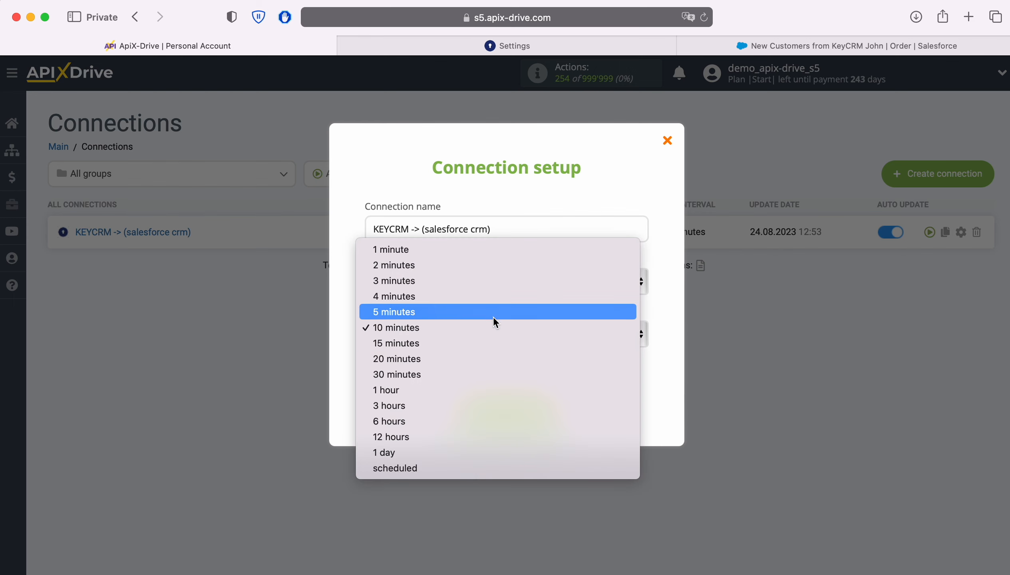
click(491, 313)
click(554, 413)
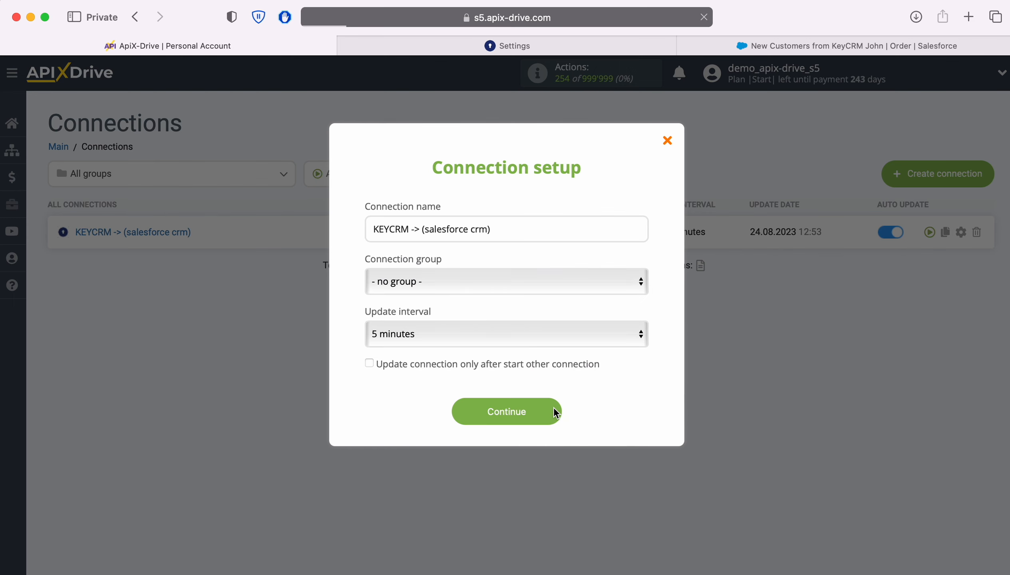